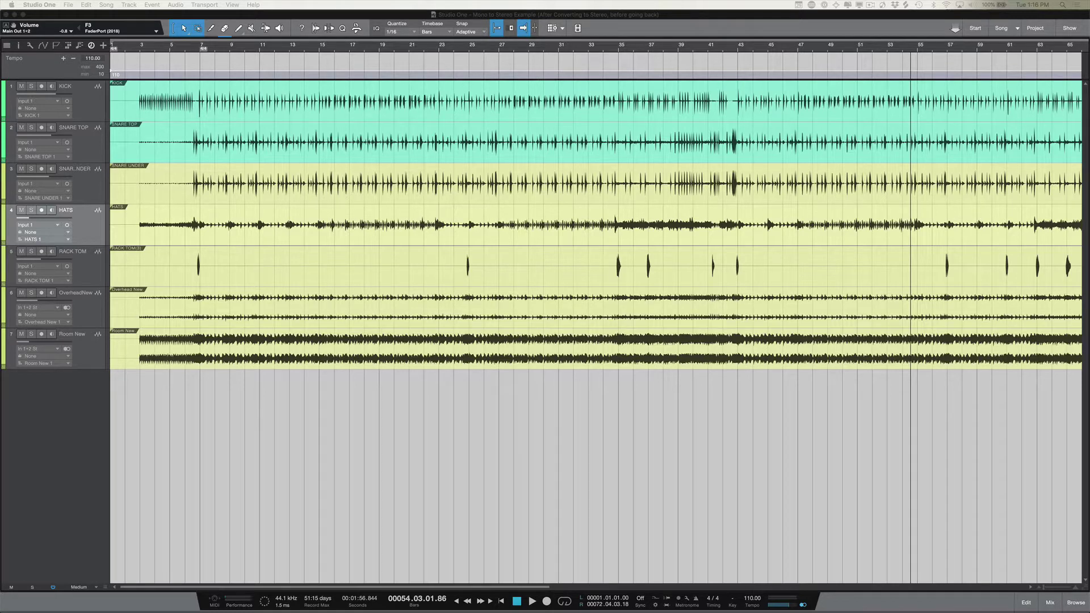
Enlarge the tempo track lane and zoom into the timeline.
{"action": "left_click", "coordinate": [125, 121]}
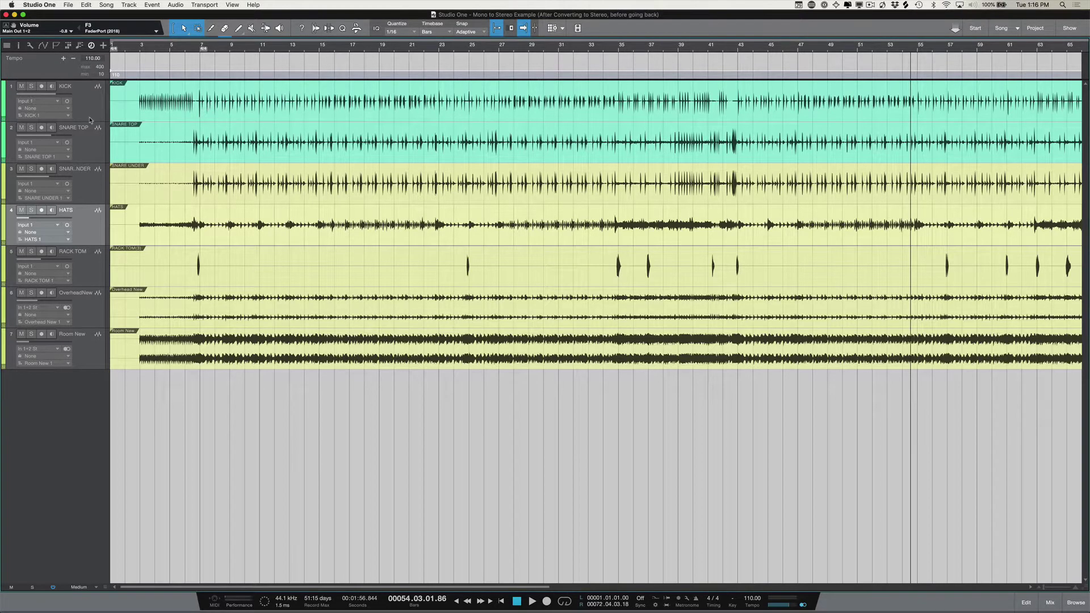
{"action": "left_click_drag", "start_coordinate": [87, 79], "coordinate": [88, 134]}
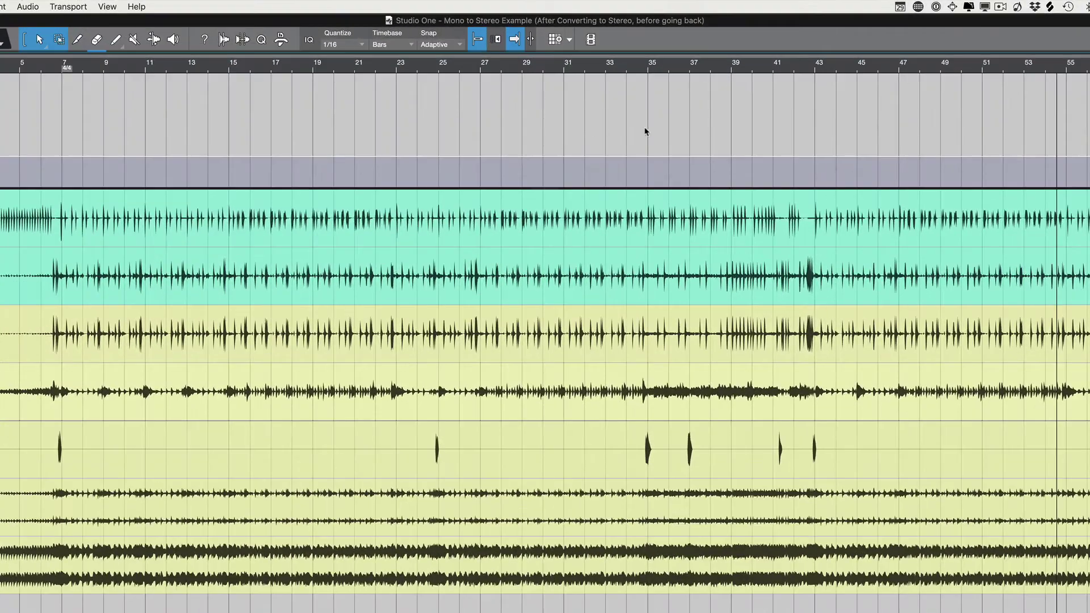
{"action": "scroll", "coordinate": [810, 135], "scroll_direction": "right", "scroll_amount": 8}
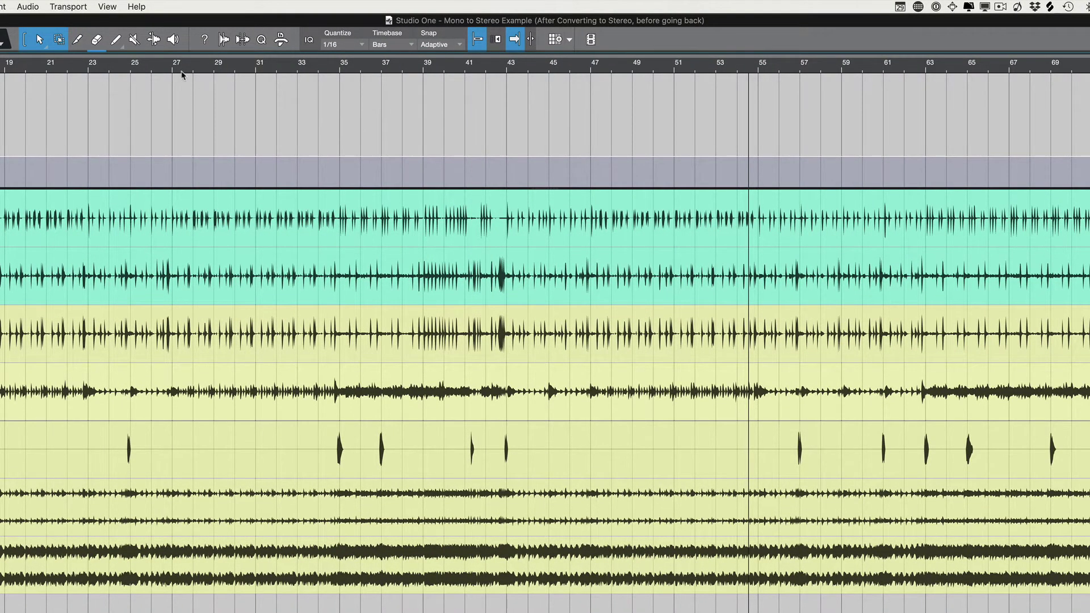
{"action": "scroll", "coordinate": [183, 74], "scroll_direction": "up", "scroll_amount": 5}
{"action": "scroll", "coordinate": [183, 75], "scroll_direction": "up", "scroll_amount": 4}
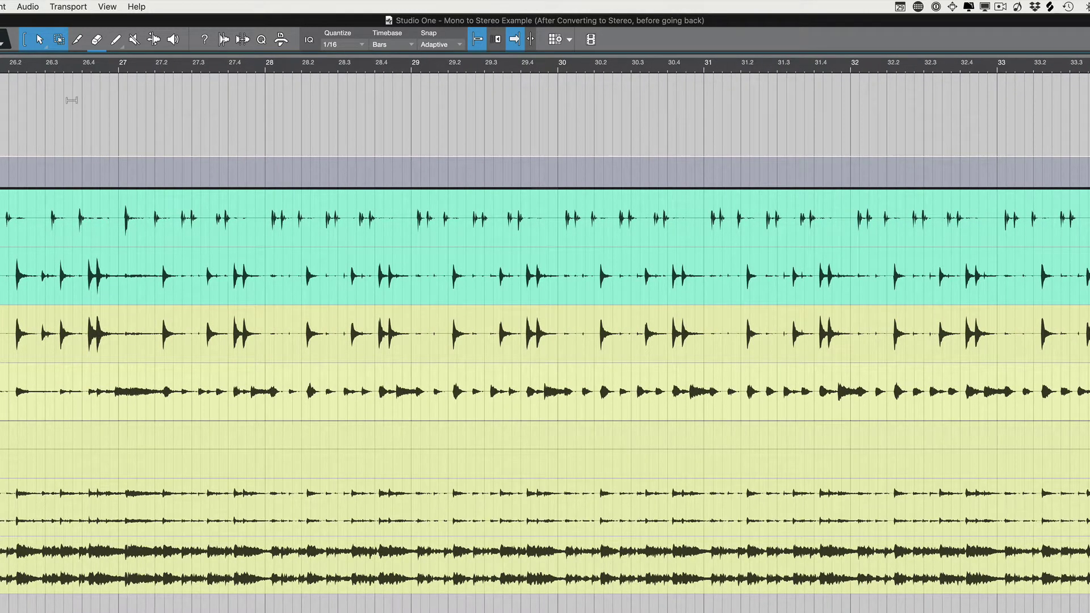
Audition the drums from around bar 26, then scroll back to the song start.
{"action": "left_click", "coordinate": [67, 70]}
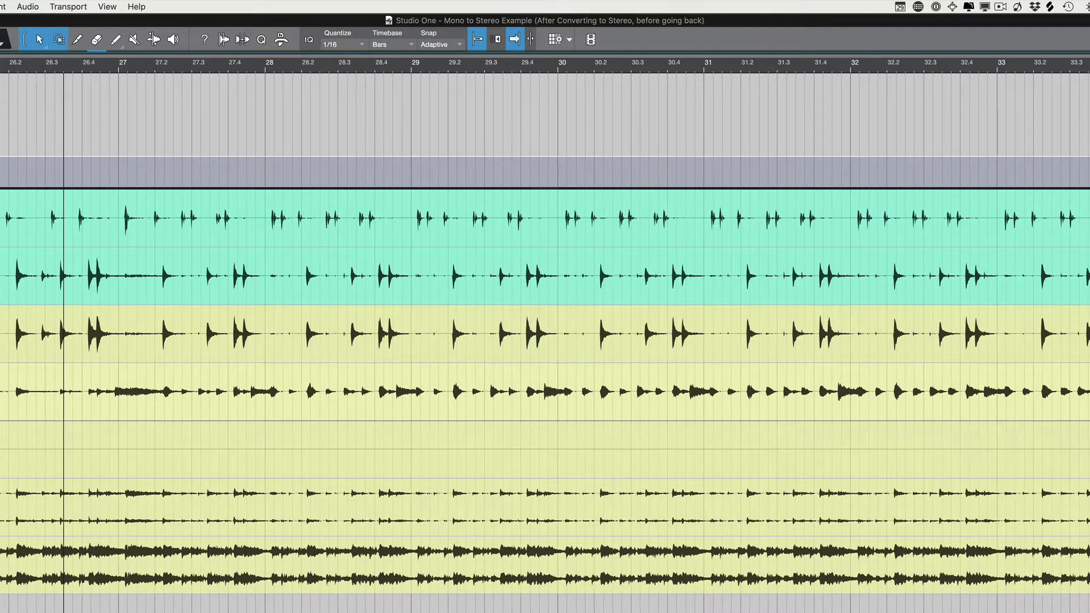
{"action": "key", "text": "space"}
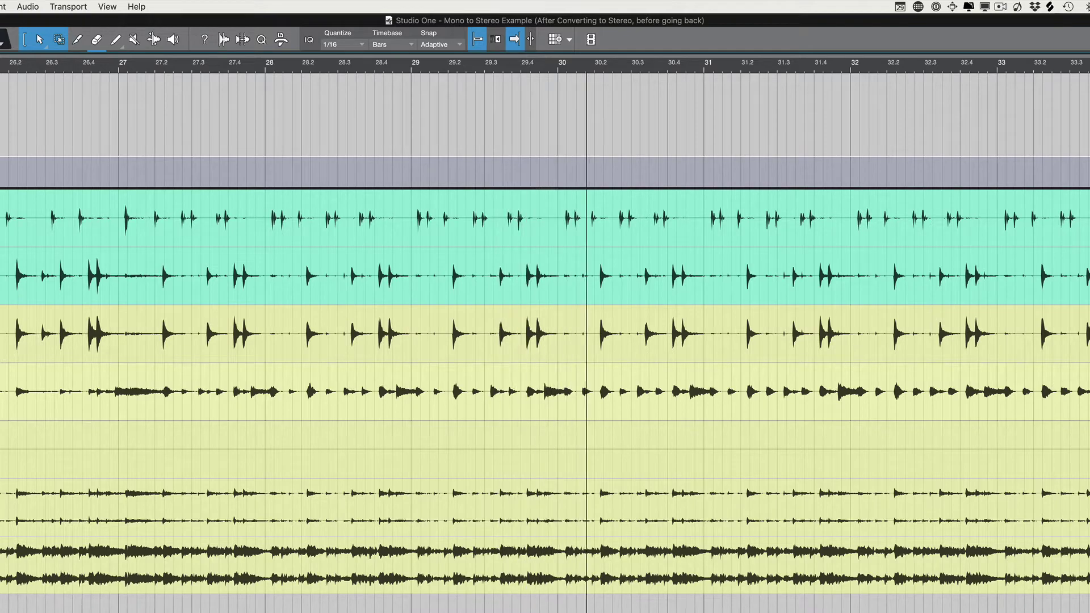
{"action": "key", "text": "space"}
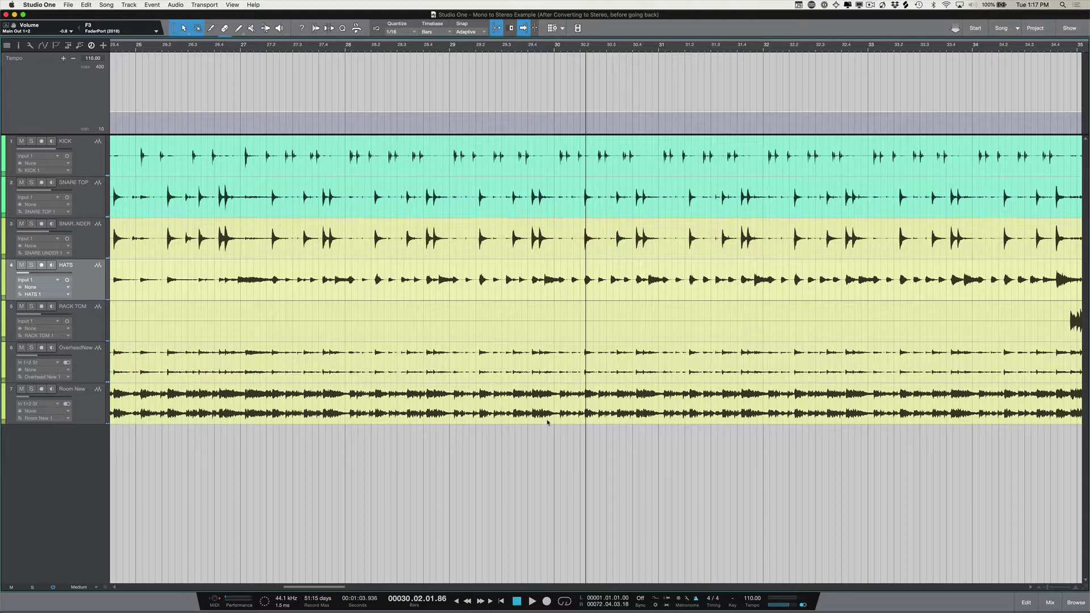
{"action": "scroll", "coordinate": [421, 443], "scroll_direction": "left", "scroll_amount": 10}
{"action": "scroll", "coordinate": [421, 443], "scroll_direction": "left", "scroll_amount": 10}
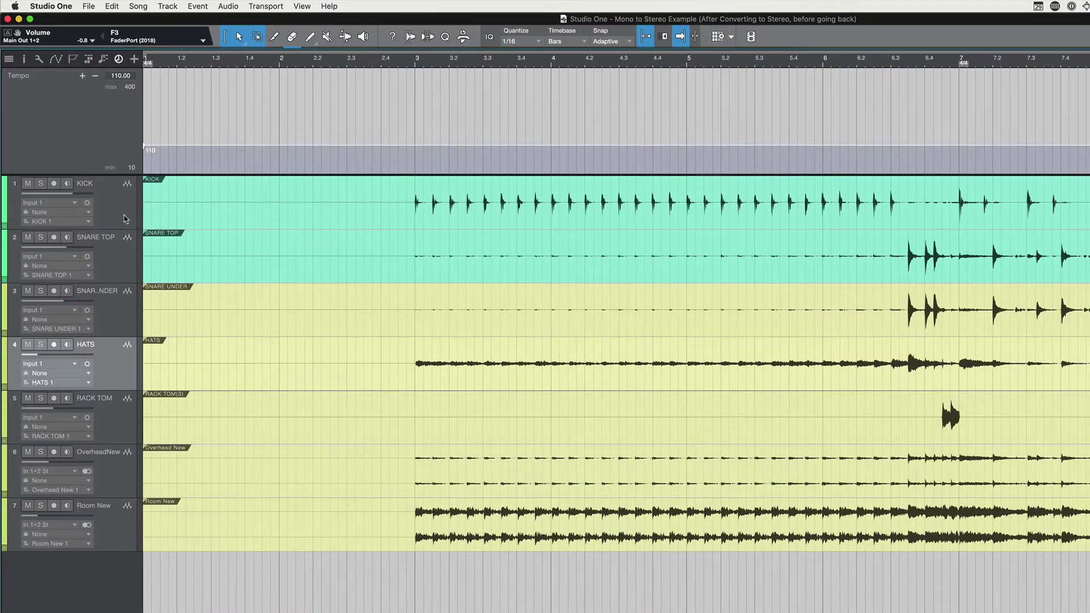
Select all seven drum tracks and keep their Tempo on Don't follow in the Inspector.
{"action": "left_click", "coordinate": [125, 219]}
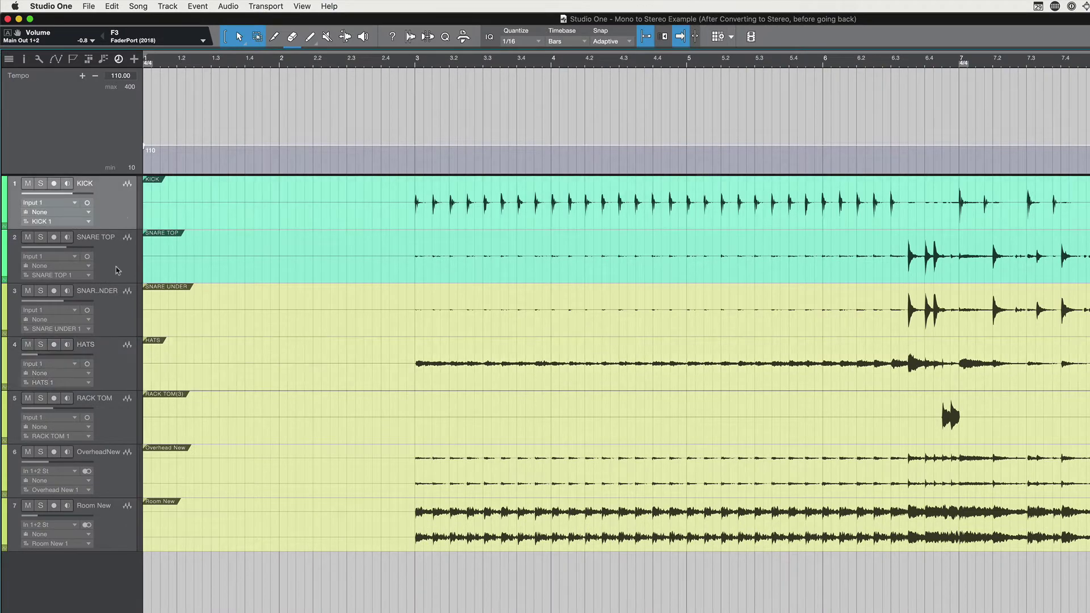
{"action": "left_click", "coordinate": [118, 531], "text": "shift"}
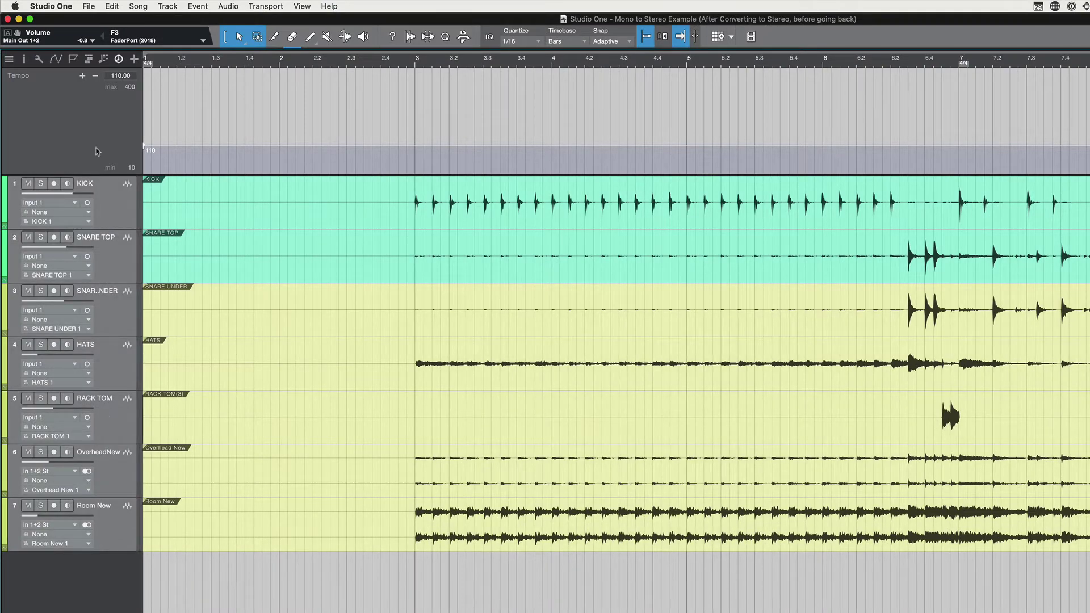
{"action": "left_click", "coordinate": [25, 59]}
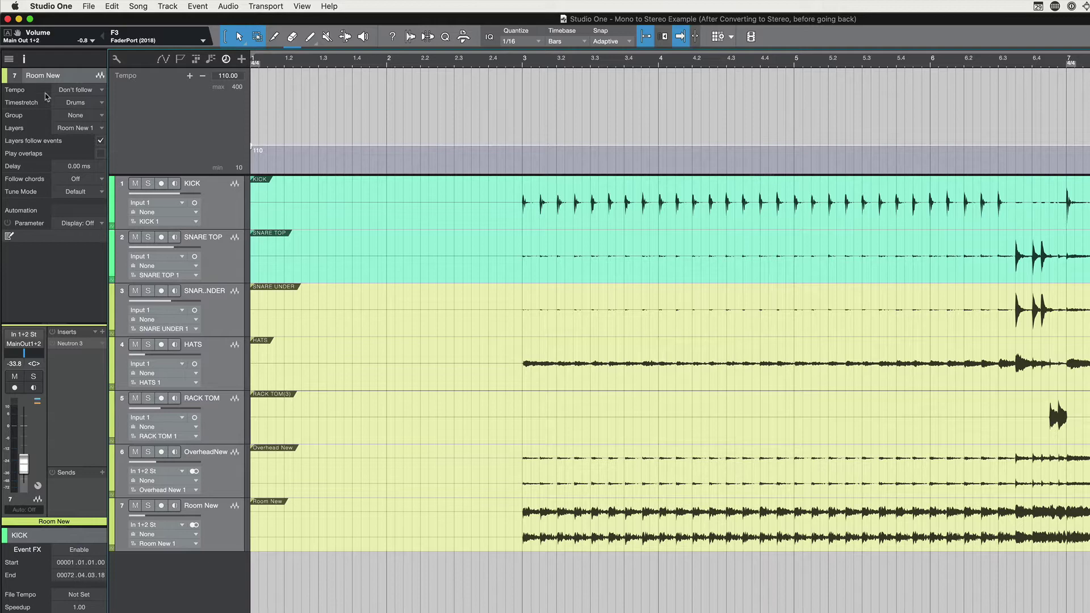
{"action": "left_click", "coordinate": [86, 91]}
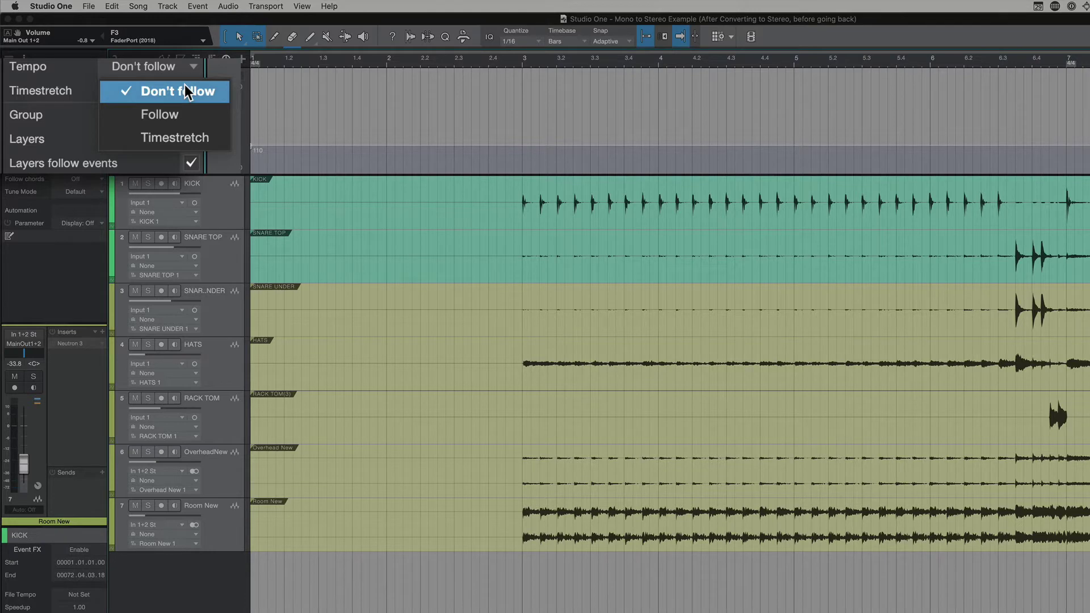
{"action": "left_click", "coordinate": [185, 86]}
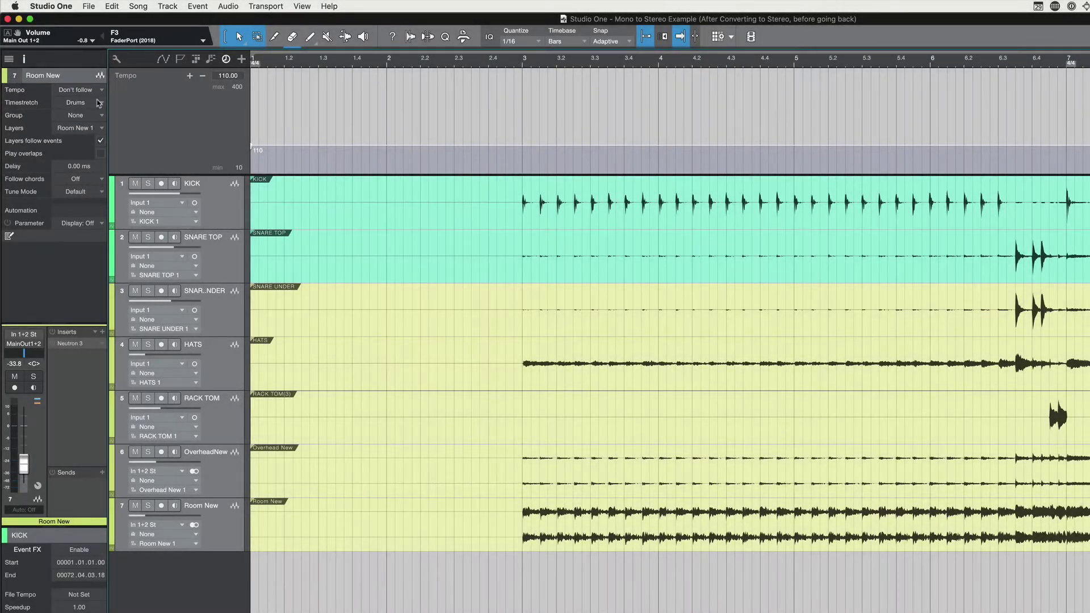
Check the RACK TOM, OverheadNew, Room New, SNARE UNDER and KICK track settings.
{"action": "left_click", "coordinate": [225, 424]}
{"action": "left_click", "coordinate": [230, 476]}
{"action": "left_click", "coordinate": [232, 513]}
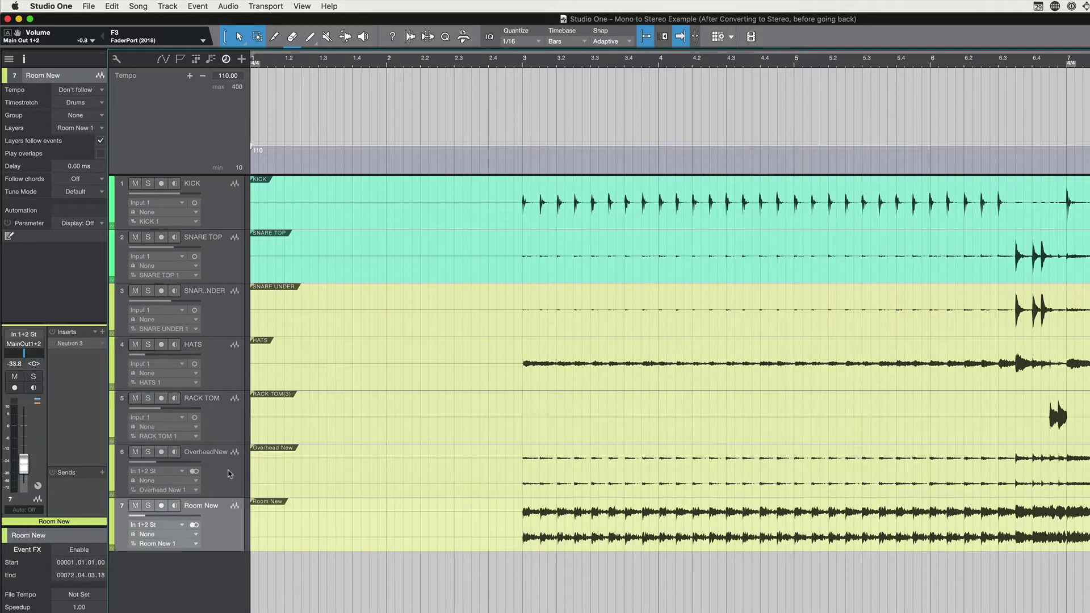
{"action": "left_click", "coordinate": [228, 317]}
{"action": "left_click", "coordinate": [230, 213]}
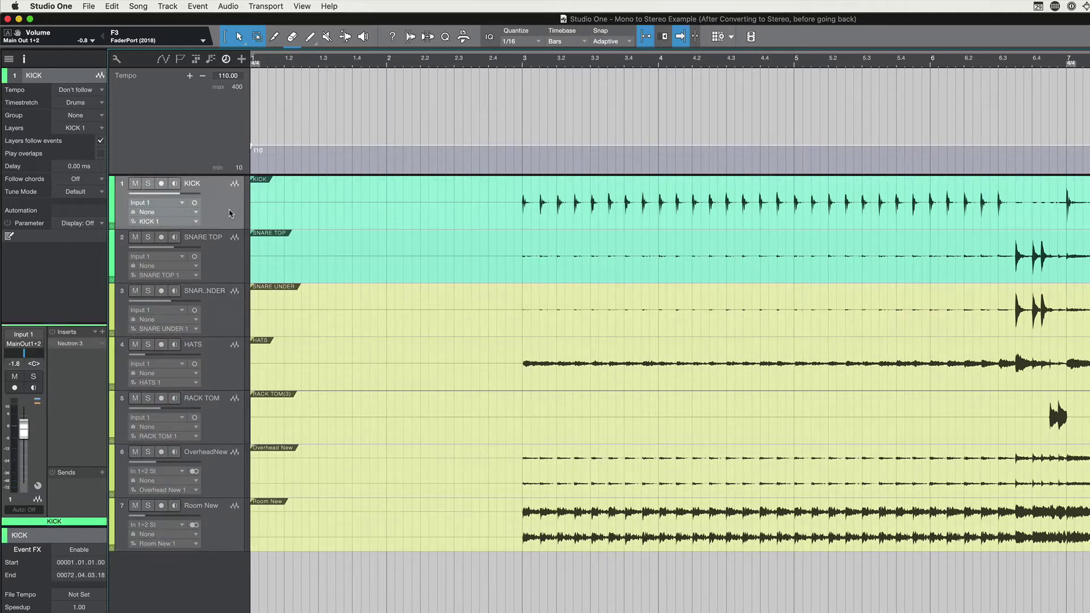
{"action": "left_click", "coordinate": [226, 60]}
{"action": "left_click", "coordinate": [226, 60]}
{"action": "mouse_move", "coordinate": [254, 150]}
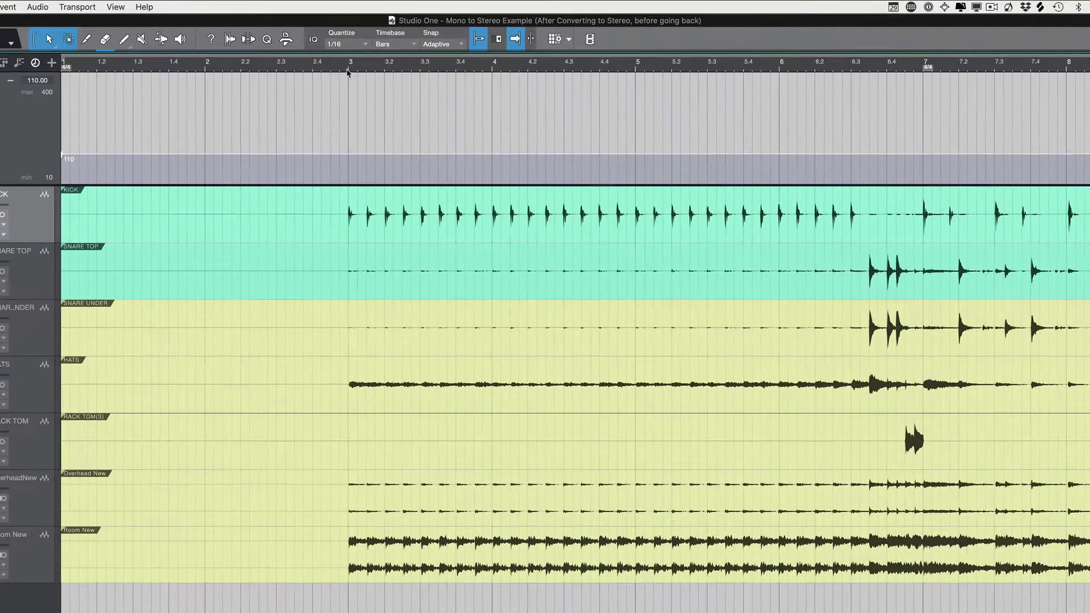
Drag the bar-3 tempo line onto the first kick transient, just under 110 BPM.
{"action": "scroll", "coordinate": [347, 71], "scroll_direction": "up", "scroll_amount": 6}
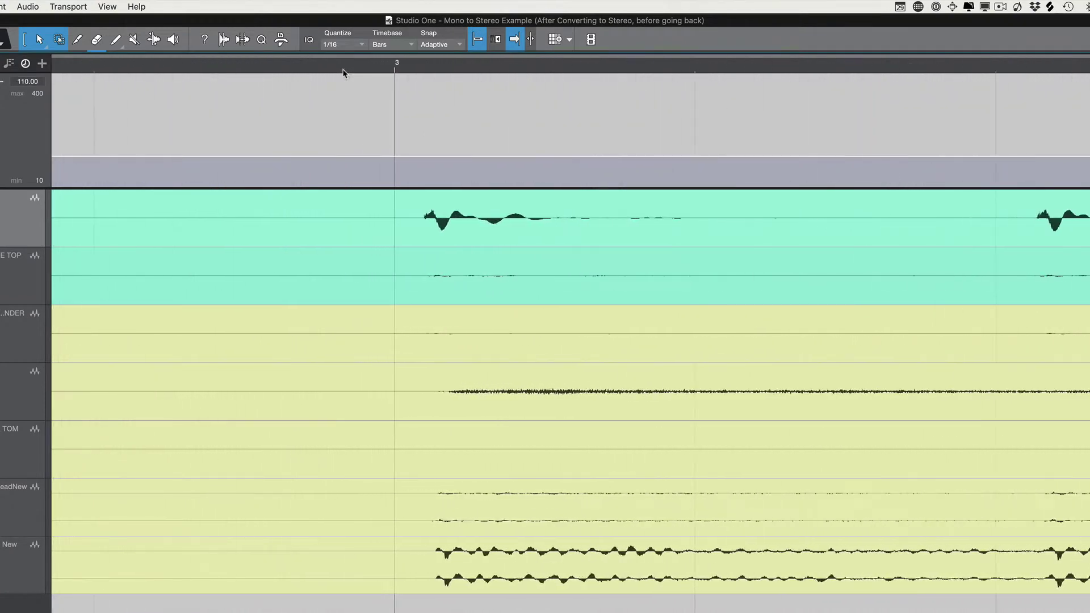
{"action": "scroll", "coordinate": [343, 72], "scroll_direction": "up", "scroll_amount": 2}
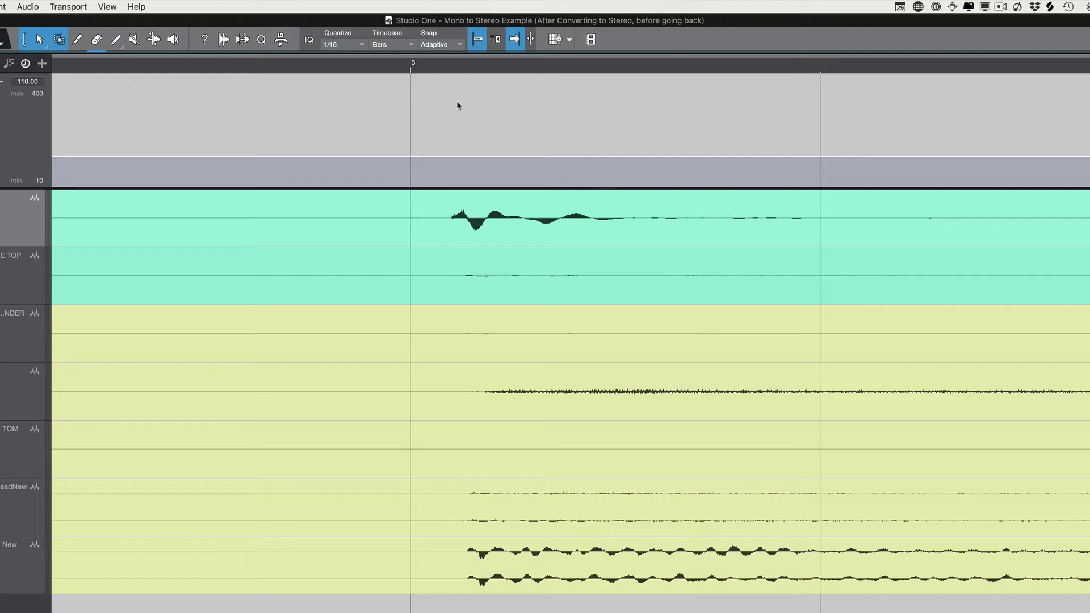
{"action": "left_click", "coordinate": [476, 40]}
{"action": "left_click", "coordinate": [476, 40]}
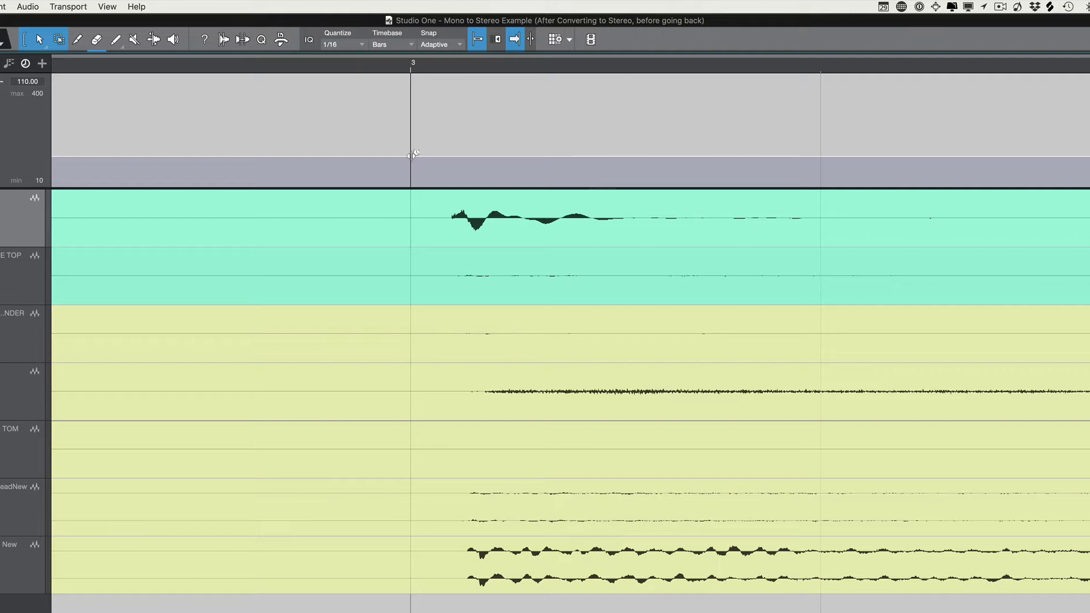
{"action": "left_click_drag", "start_coordinate": [413, 155], "coordinate": [454, 157]}
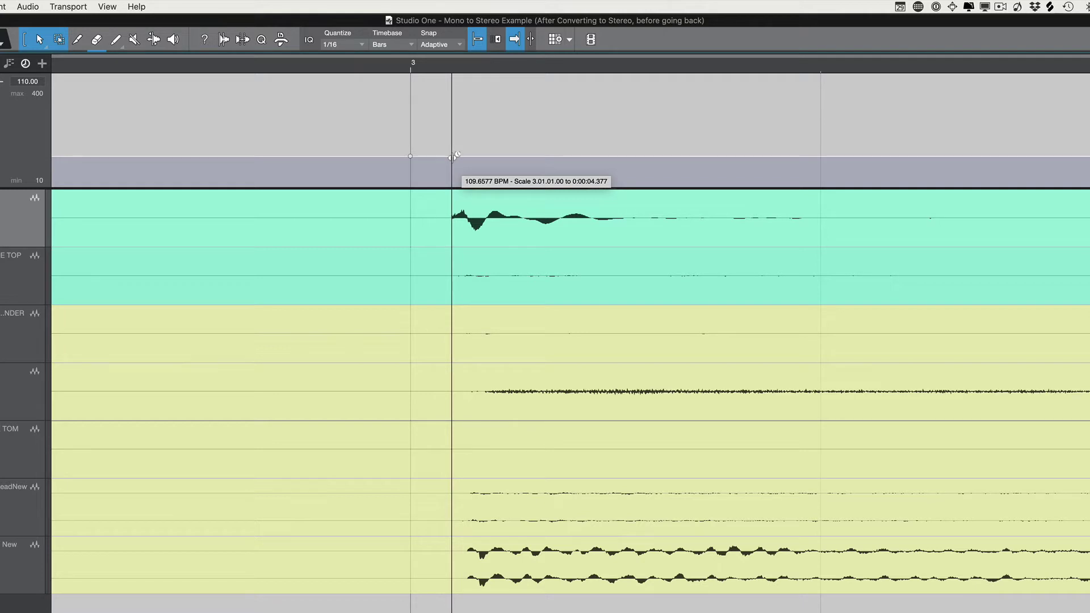
{"action": "left_click_drag", "start_coordinate": [454, 156], "coordinate": [454, 157]}
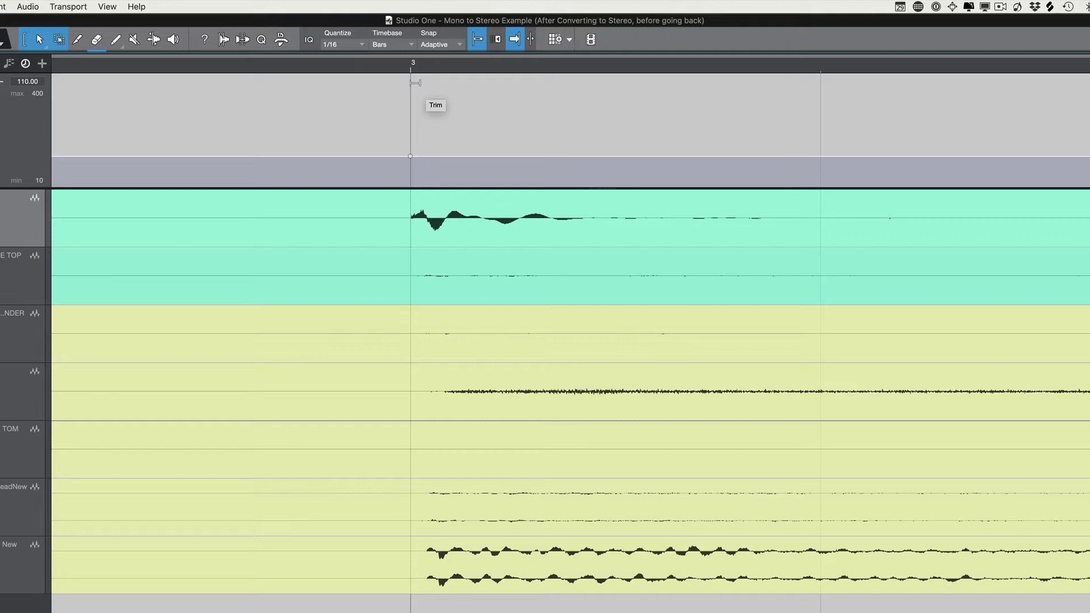
Scale the bar 4 tempo to 109.5674 BPM so bar 4 meets the kick hit.
{"action": "scroll", "coordinate": [427, 67], "scroll_direction": "up", "scroll_amount": 5}
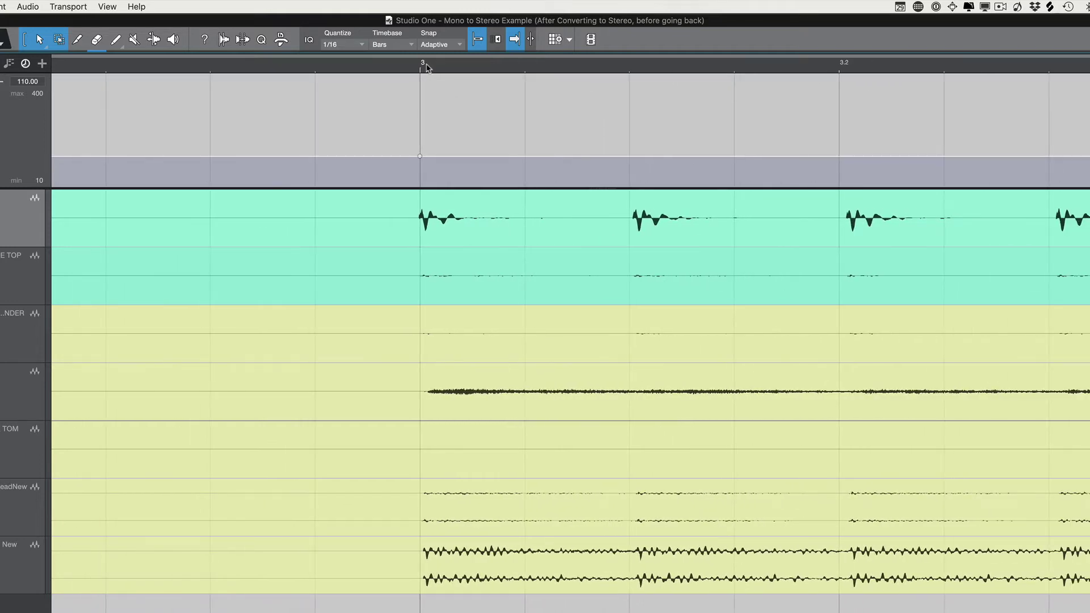
{"action": "scroll", "coordinate": [427, 67], "scroll_direction": "down", "scroll_amount": 5}
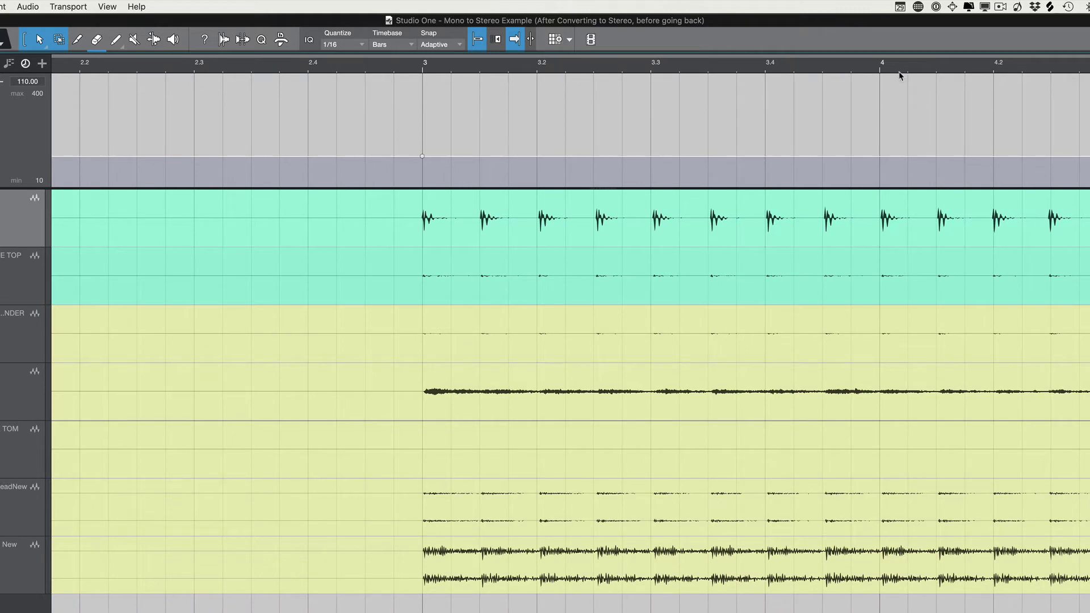
{"action": "scroll", "coordinate": [909, 67], "scroll_direction": "up", "scroll_amount": 8}
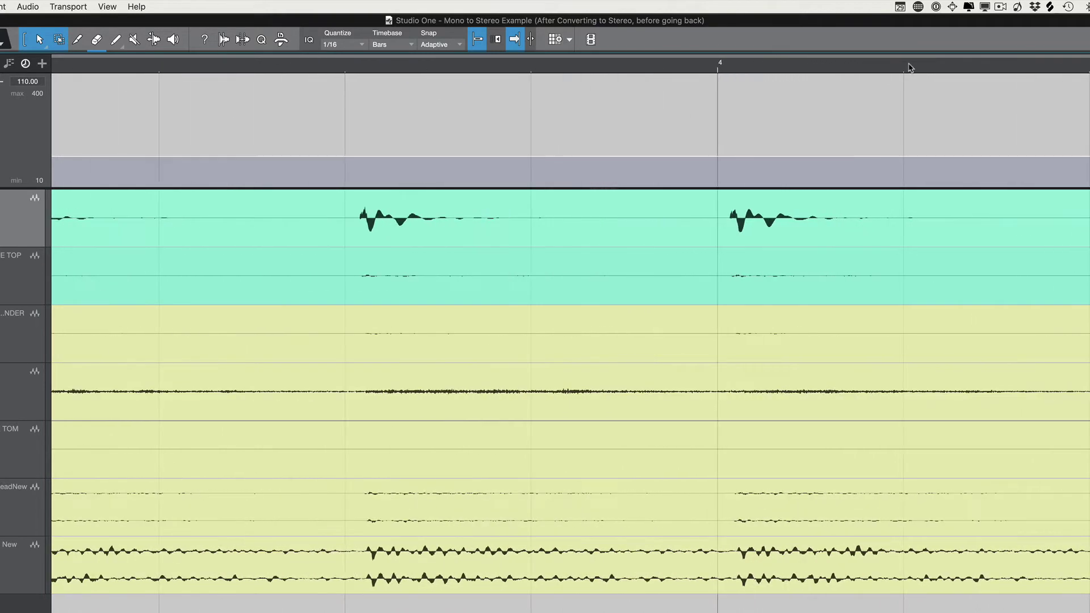
{"action": "scroll", "coordinate": [909, 67], "scroll_direction": "up", "scroll_amount": 3}
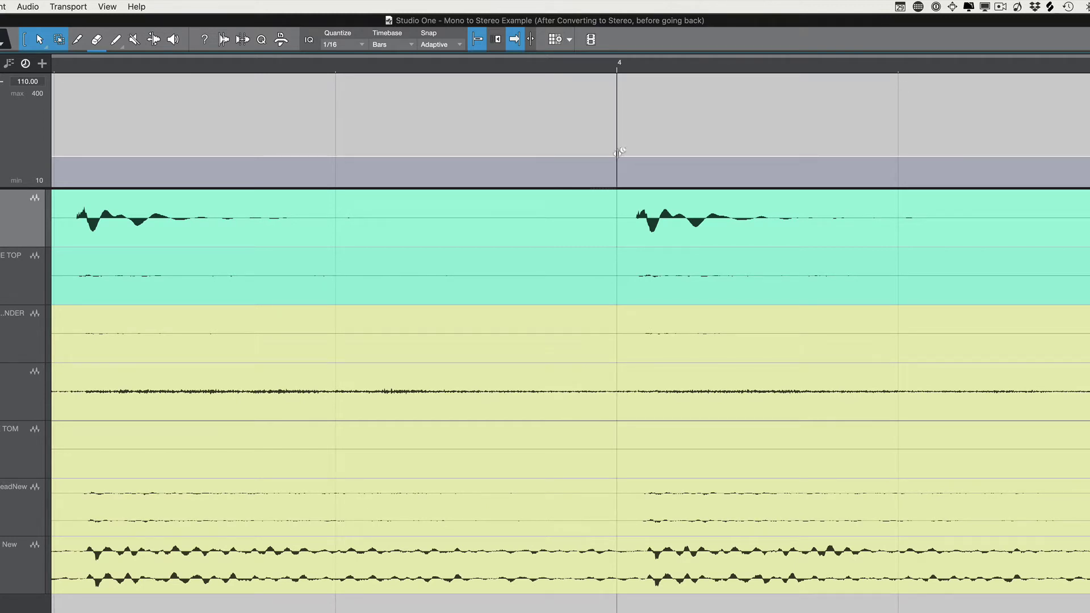
{"action": "left_click_drag", "start_coordinate": [619, 152], "coordinate": [635, 156]}
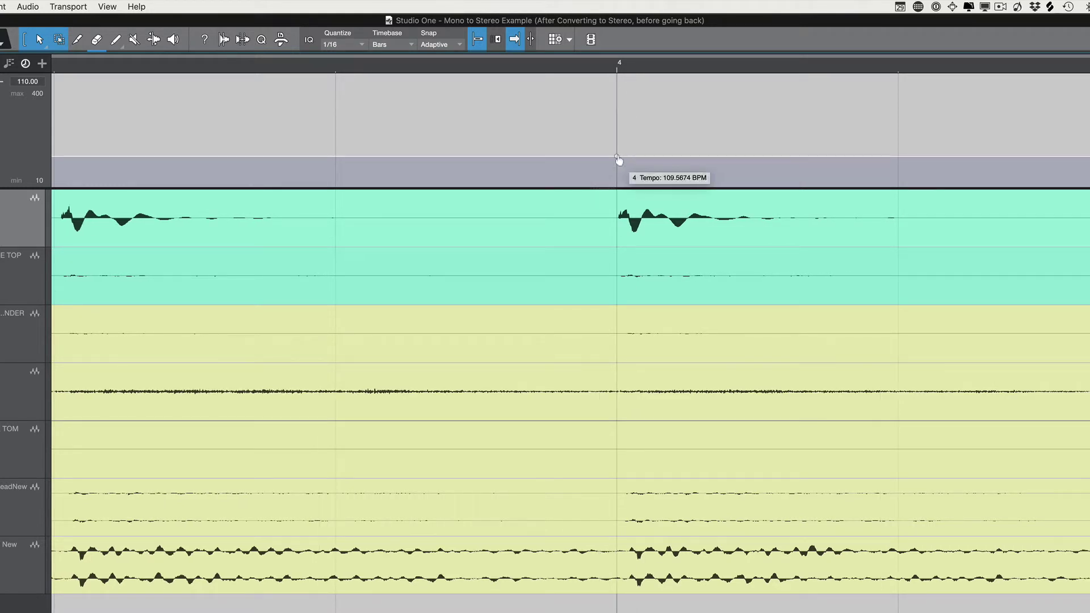
{"action": "mouse_move", "coordinate": [618, 160]}
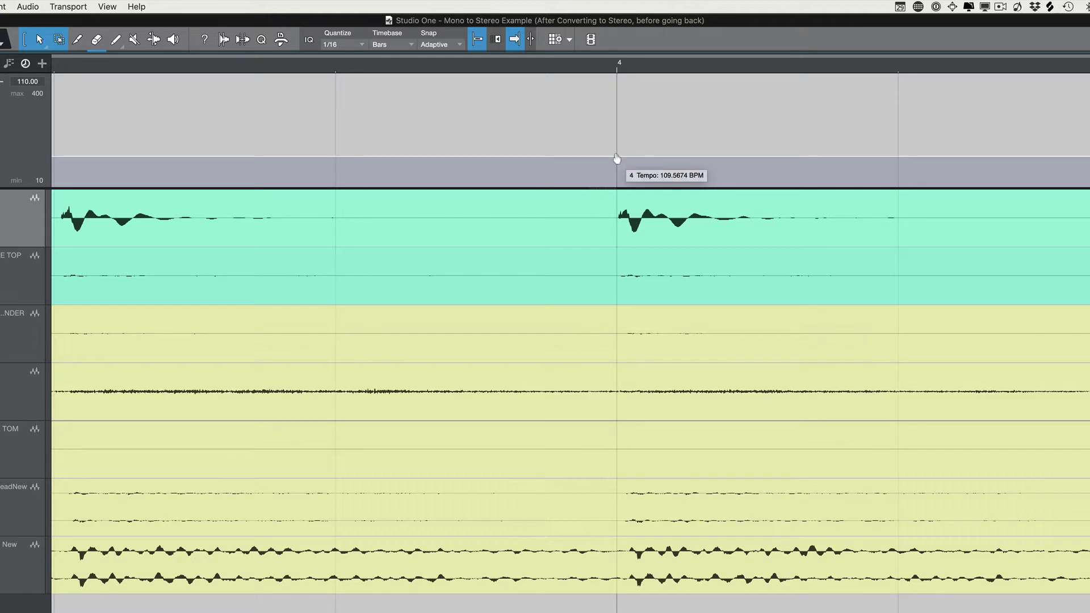
Move the playhead to bar 5 and drag its tempo node onto the kick hit.
{"action": "left_click_drag", "start_coordinate": [614, 66], "coordinate": [499, 76]}
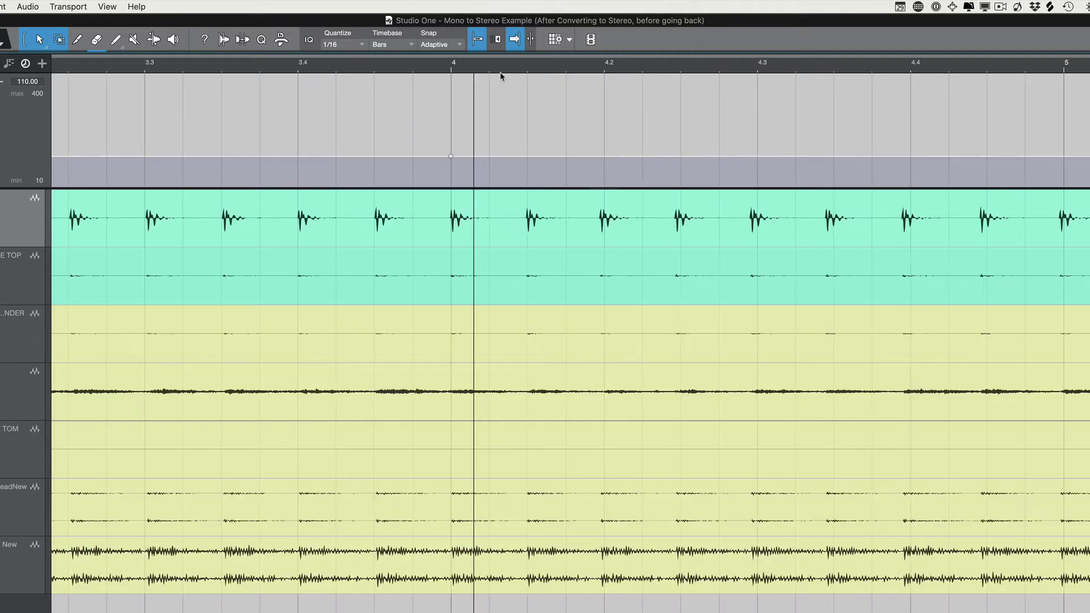
{"action": "left_click", "coordinate": [453, 67]}
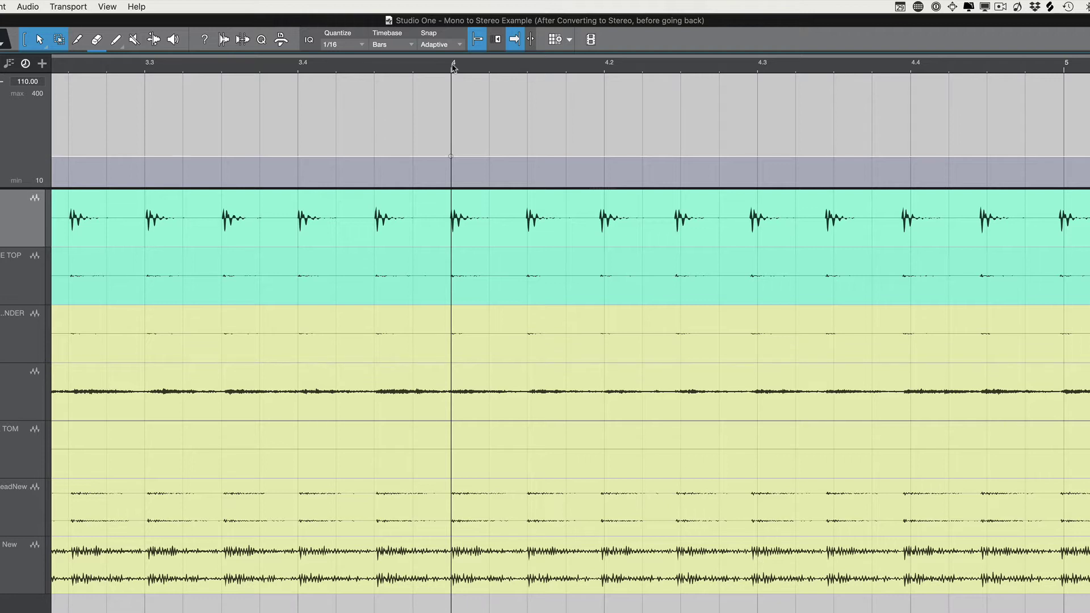
{"action": "key", "text": "Right"}
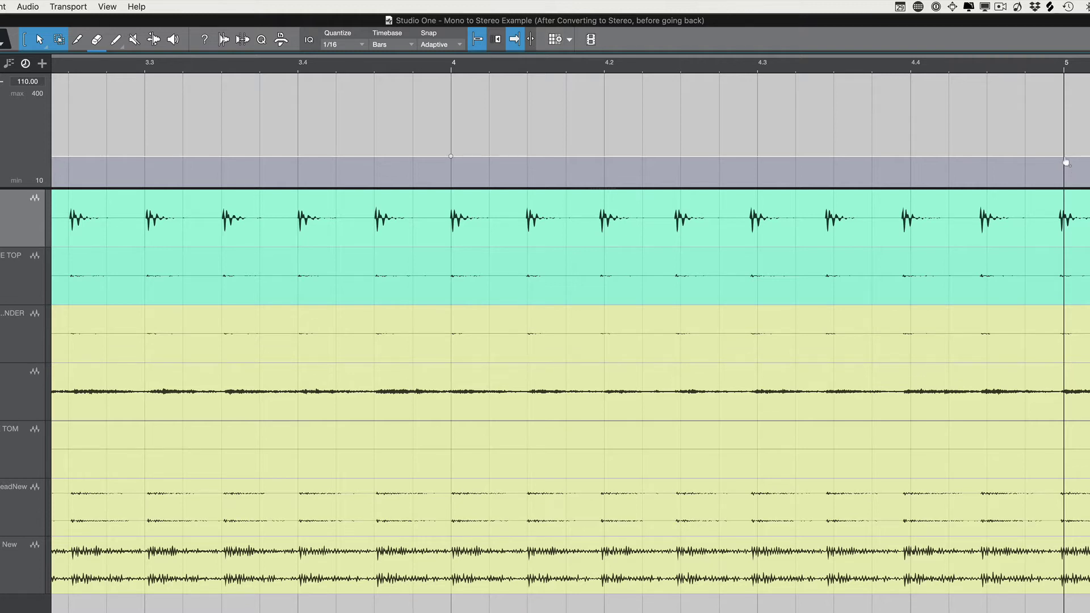
{"action": "left_click_drag", "start_coordinate": [1067, 153], "coordinate": [1063, 155]}
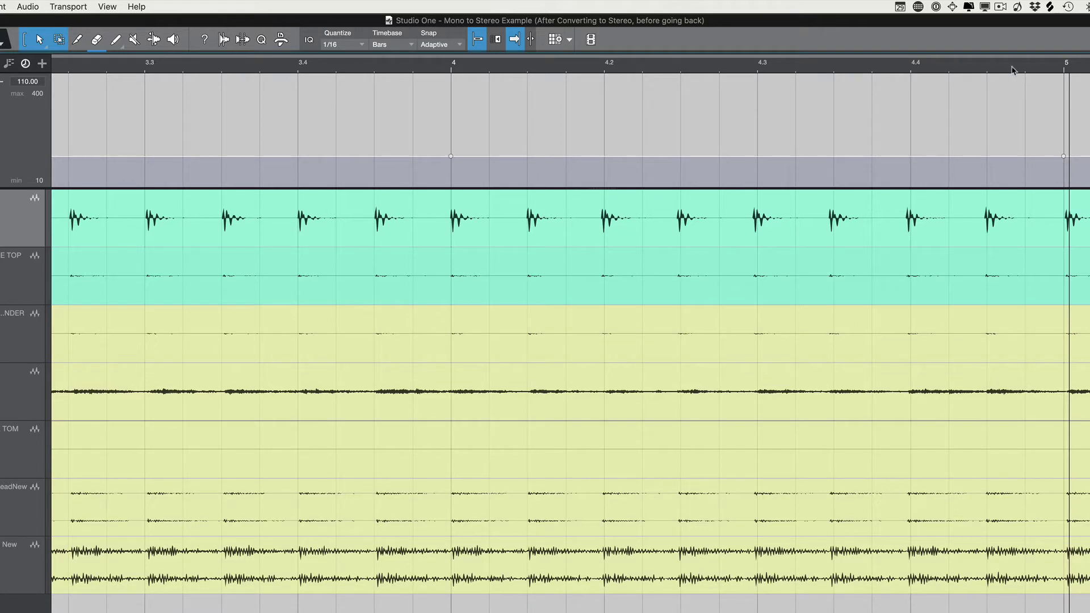
{"action": "scroll", "coordinate": [1014, 70], "scroll_direction": "down", "scroll_amount": 5}
{"action": "scroll", "coordinate": [1013, 69], "scroll_direction": "up", "scroll_amount": 2}
{"action": "scroll", "coordinate": [1014, 69], "scroll_direction": "up", "scroll_amount": 2}
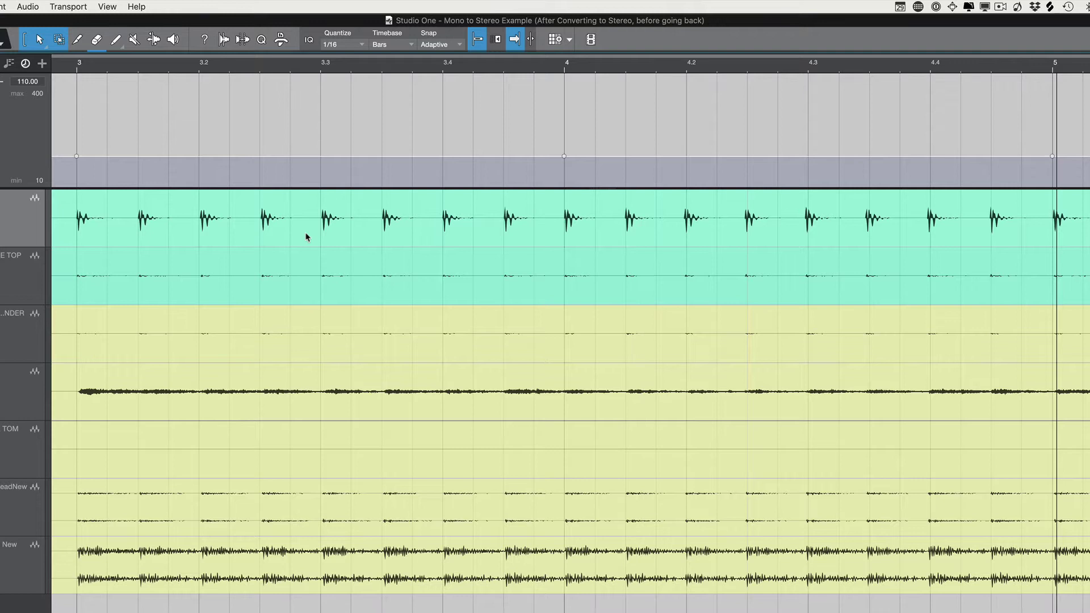
Select the Kick and Snare Top events and show their bend markers.
{"action": "left_click", "coordinate": [247, 237]}
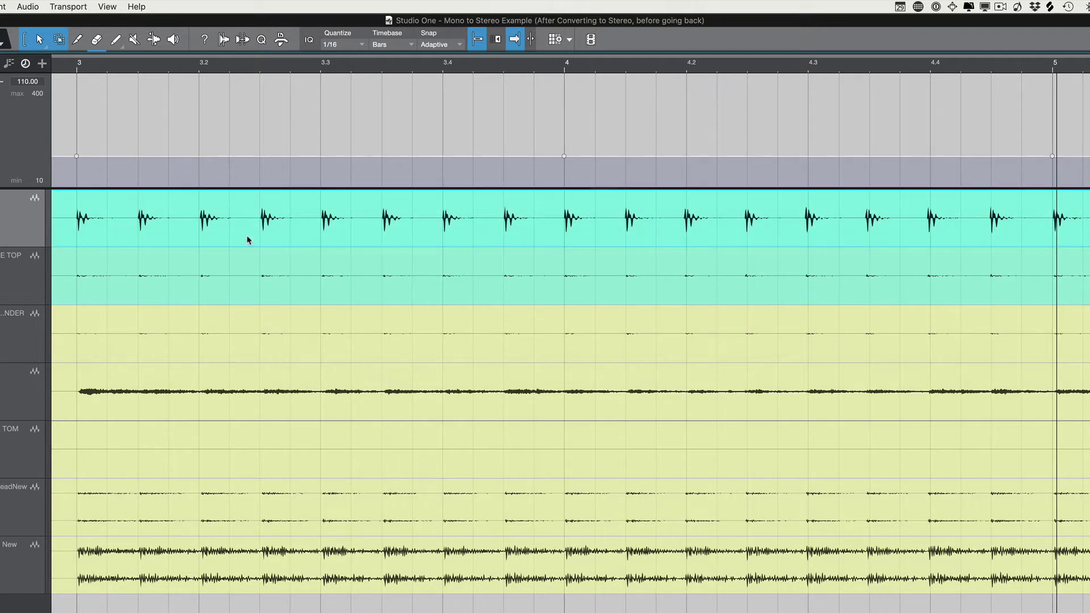
{"action": "left_click", "coordinate": [250, 289]}
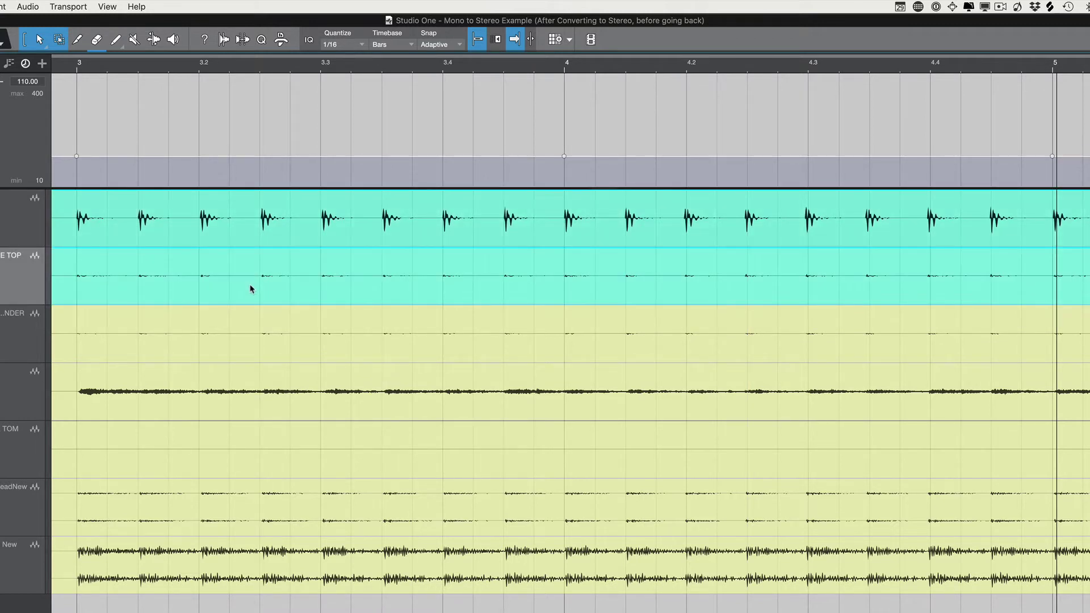
{"action": "right_click", "coordinate": [262, 235]}
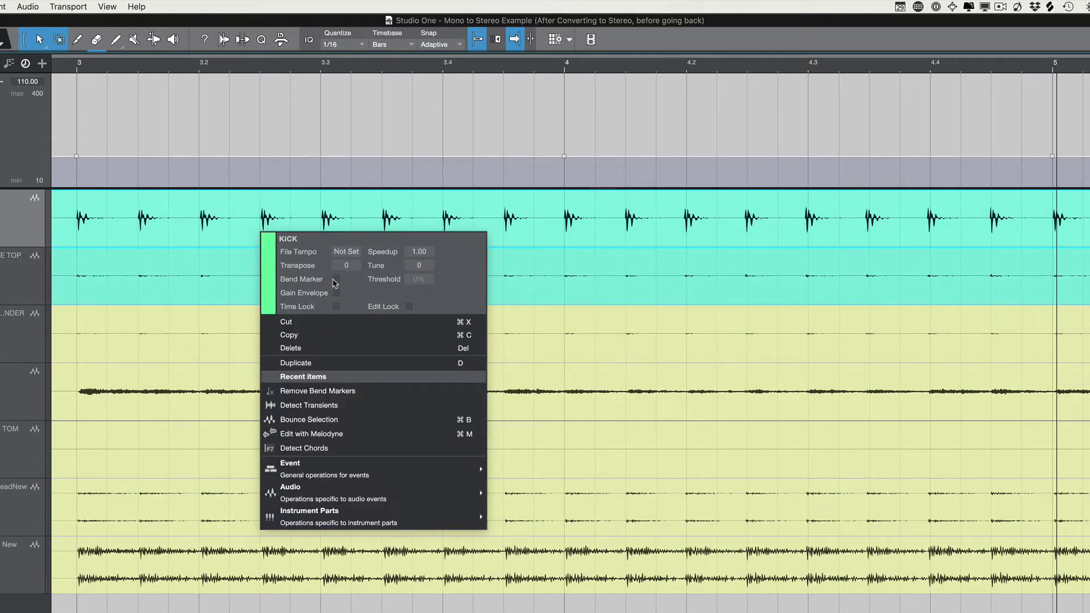
{"action": "left_click", "coordinate": [335, 280]}
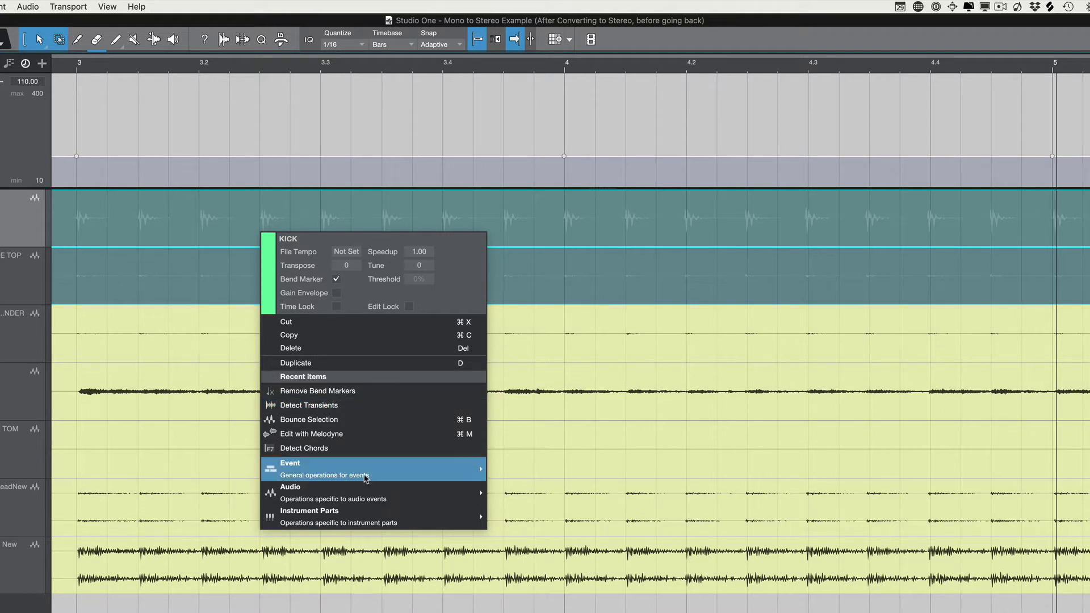
Detect transients on the selected kick and snare top events.
{"action": "mouse_move", "coordinate": [372, 498]}
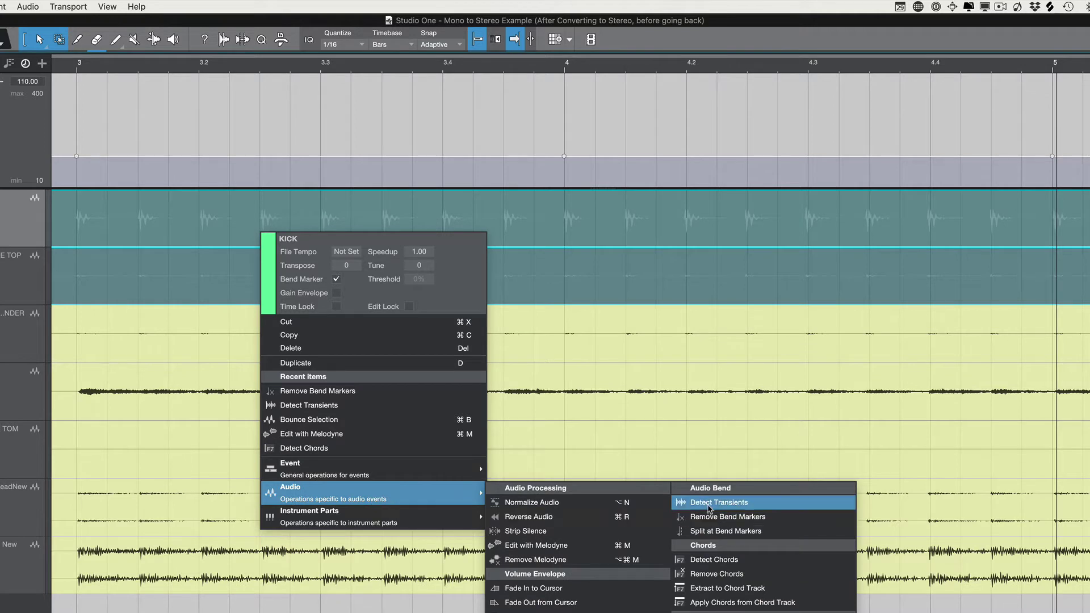
{"action": "left_click", "coordinate": [710, 503]}
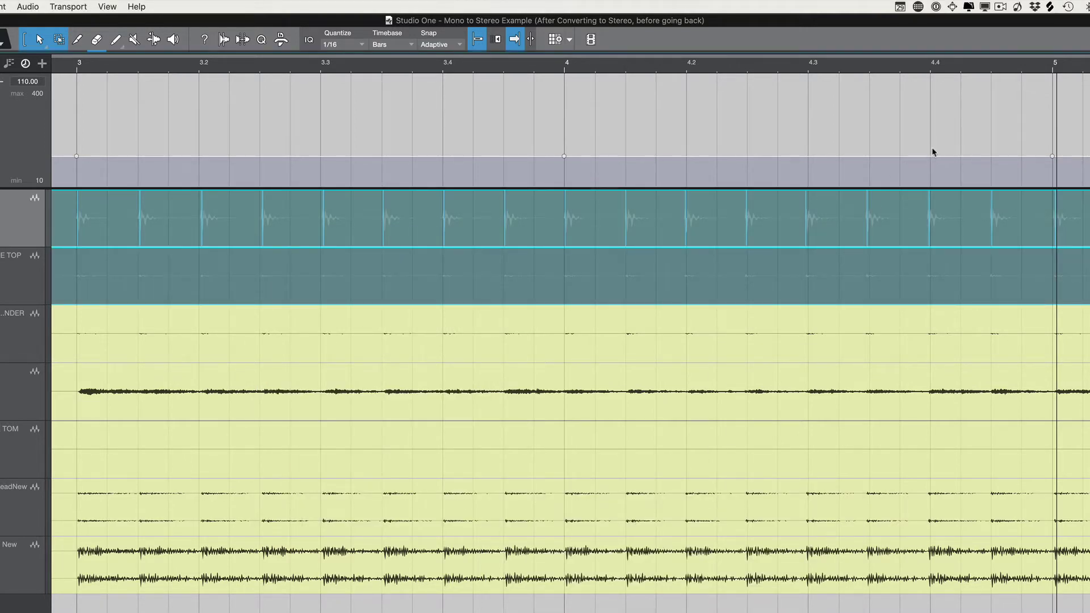
{"action": "scroll", "coordinate": [934, 152], "scroll_direction": "right", "scroll_amount": 15}
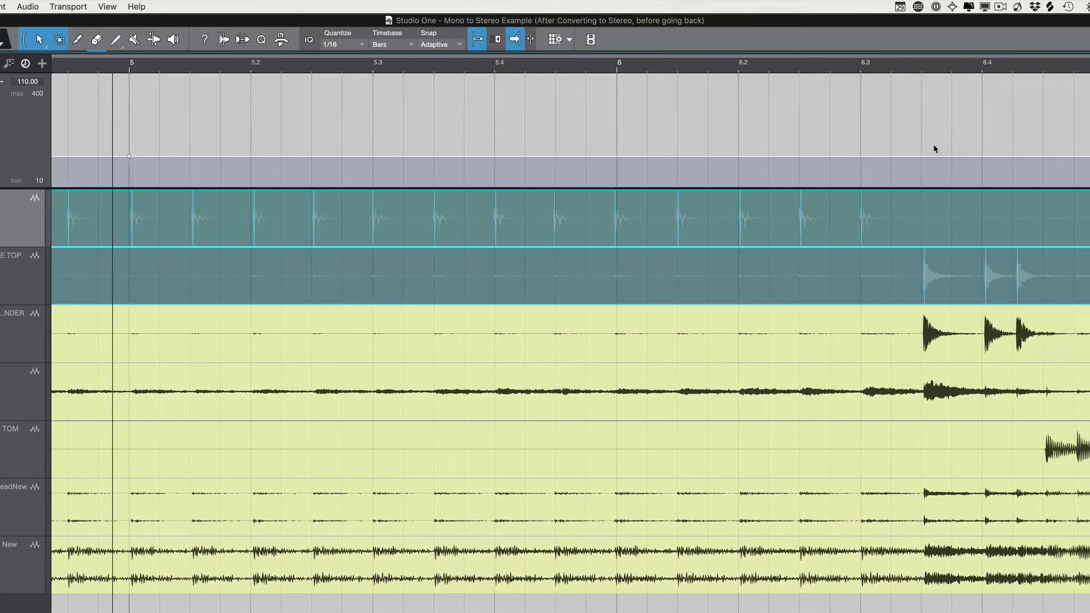
Set the Audio Bend transient detection threshold for the drum events to 83%.
{"action": "scroll", "coordinate": [934, 149], "scroll_direction": "right", "scroll_amount": 6}
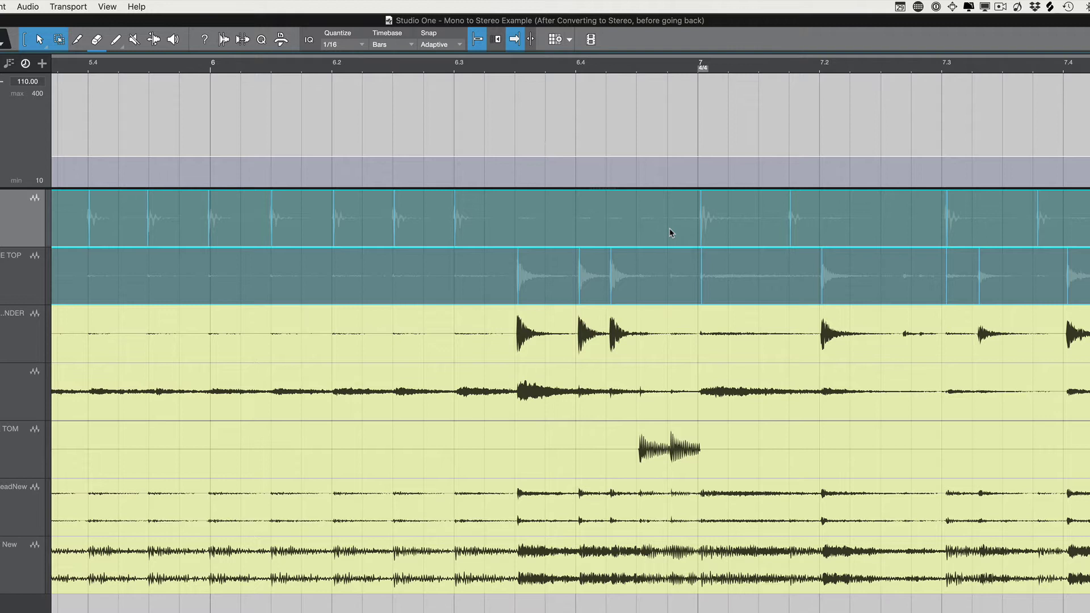
{"action": "left_click", "coordinate": [224, 40]}
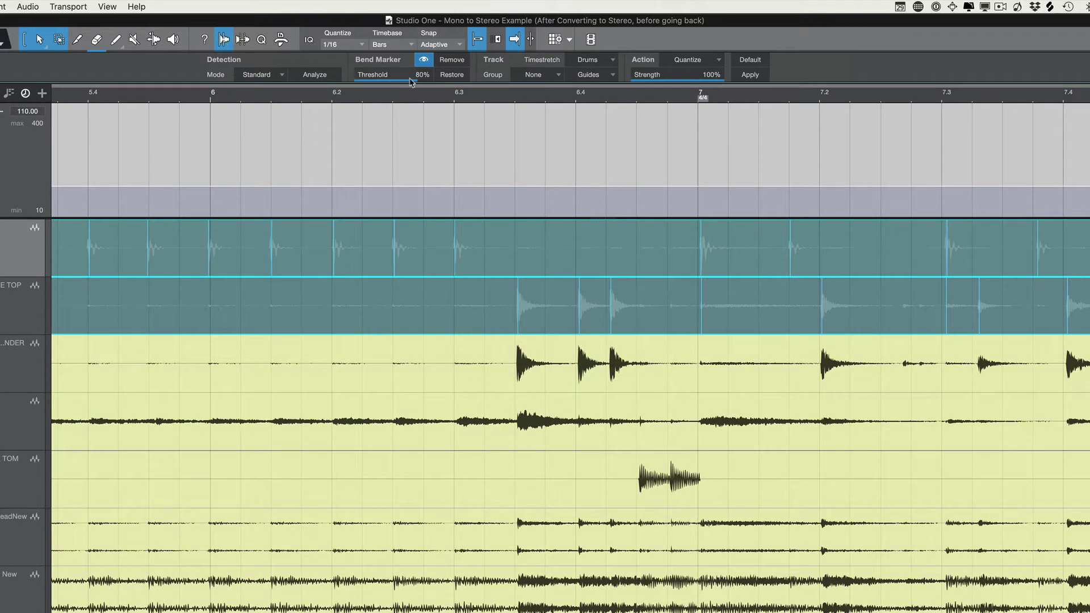
{"action": "mouse_move", "coordinate": [414, 77]}
{"action": "left_mouse_down"}
{"action": "mouse_move", "coordinate": [389, 85]}
{"action": "mouse_move", "coordinate": [408, 86]}
{"action": "left_mouse_up"}
Adjust the bar 6 and bar 7 tempo nodes and add a node at bar 8.
{"action": "left_click", "coordinate": [224, 39]}
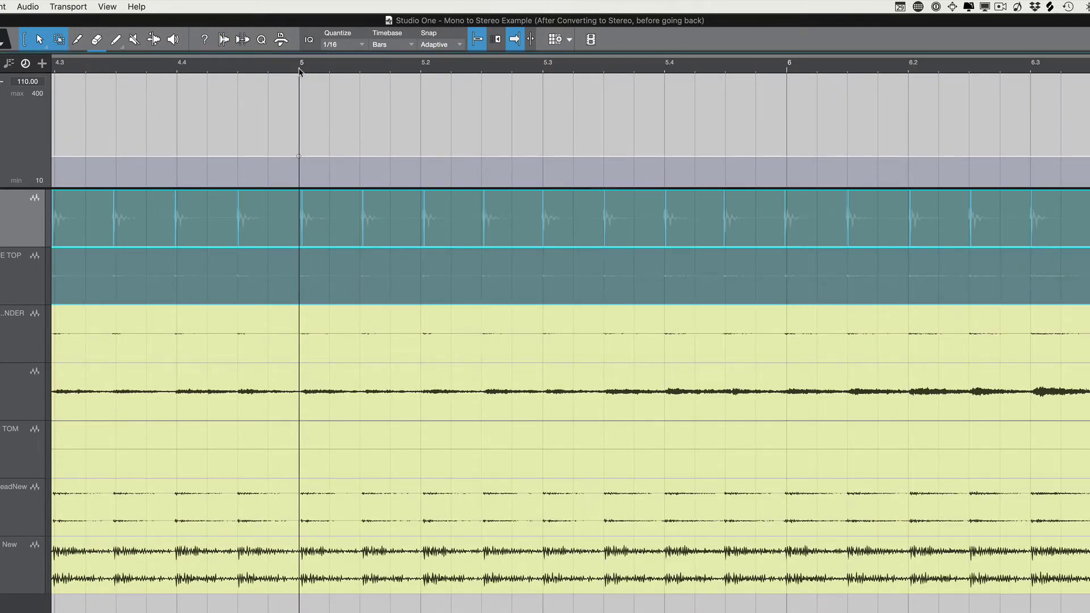
{"action": "scroll", "coordinate": [299, 71], "scroll_direction": "down", "scroll_amount": 3}
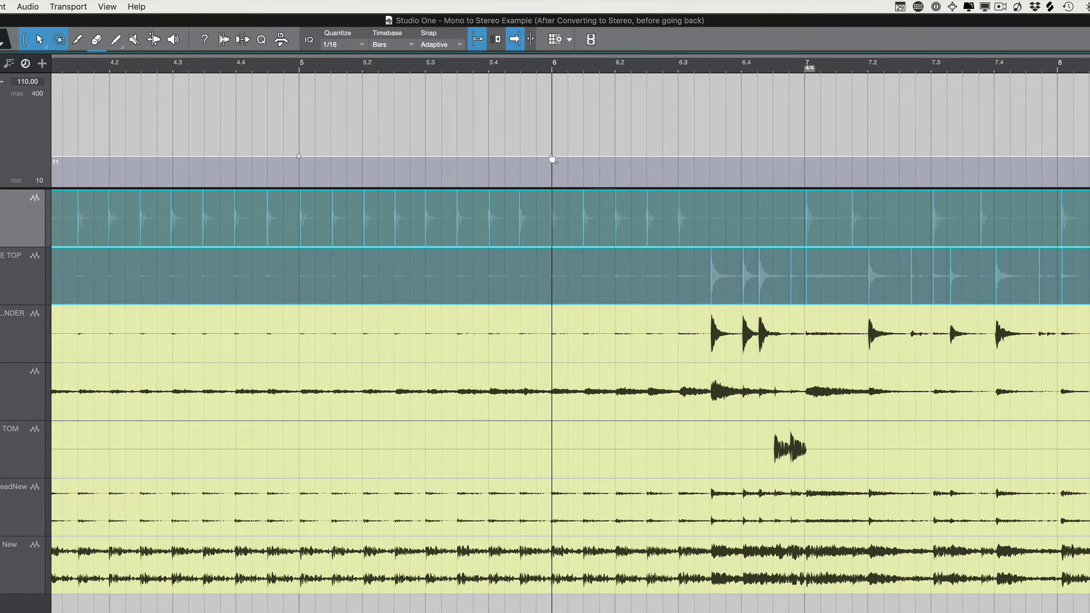
{"action": "left_click_drag", "start_coordinate": [552, 160], "coordinate": [552, 159]}
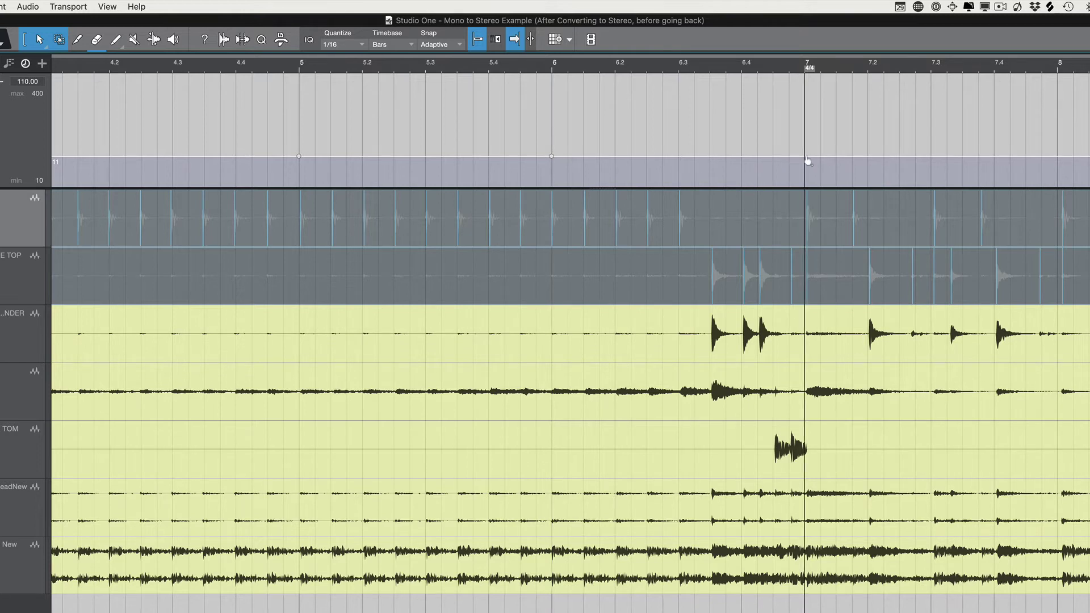
{"action": "left_click_drag", "start_coordinate": [808, 161], "coordinate": [809, 156]}
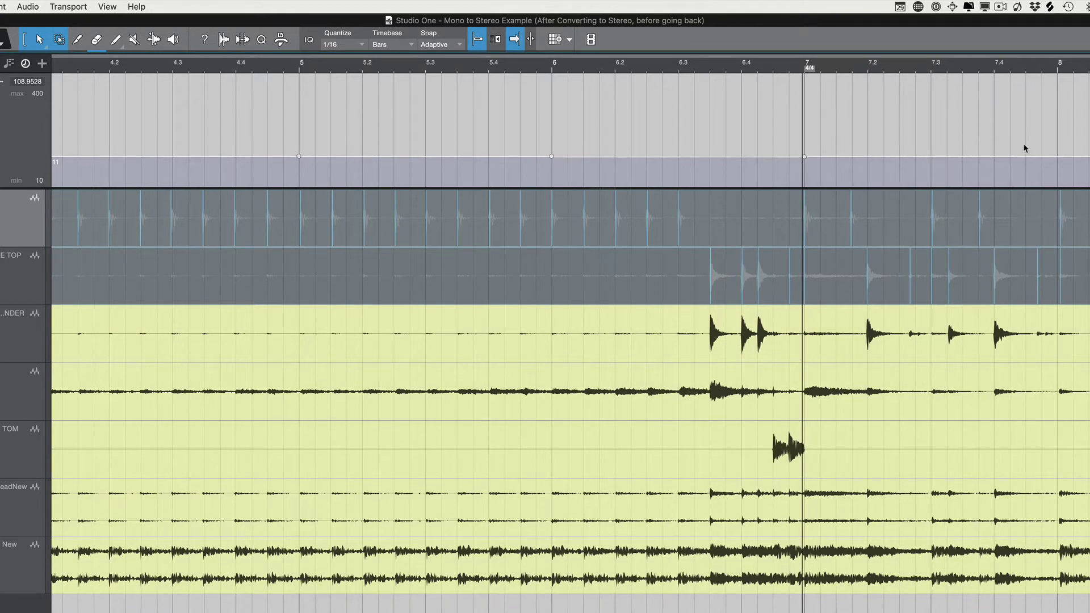
{"action": "left_click", "coordinate": [1058, 161]}
Move along the timeline through the later bars up to bar 14.
{"action": "scroll", "coordinate": [1059, 161], "scroll_direction": "right", "scroll_amount": 10}
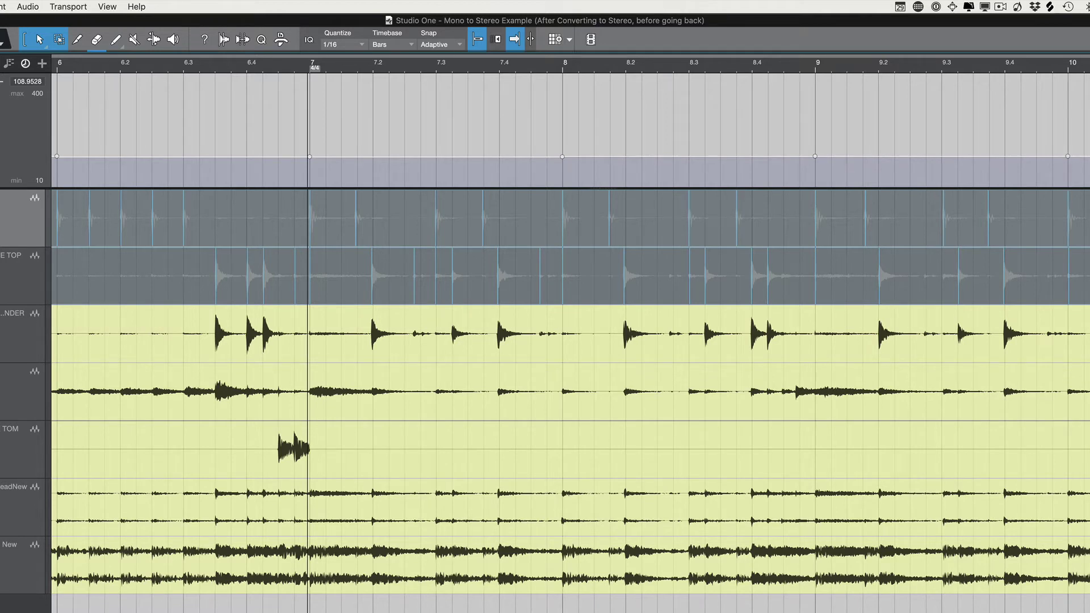
{"action": "scroll", "coordinate": [1067, 162], "scroll_direction": "right", "scroll_amount": 5}
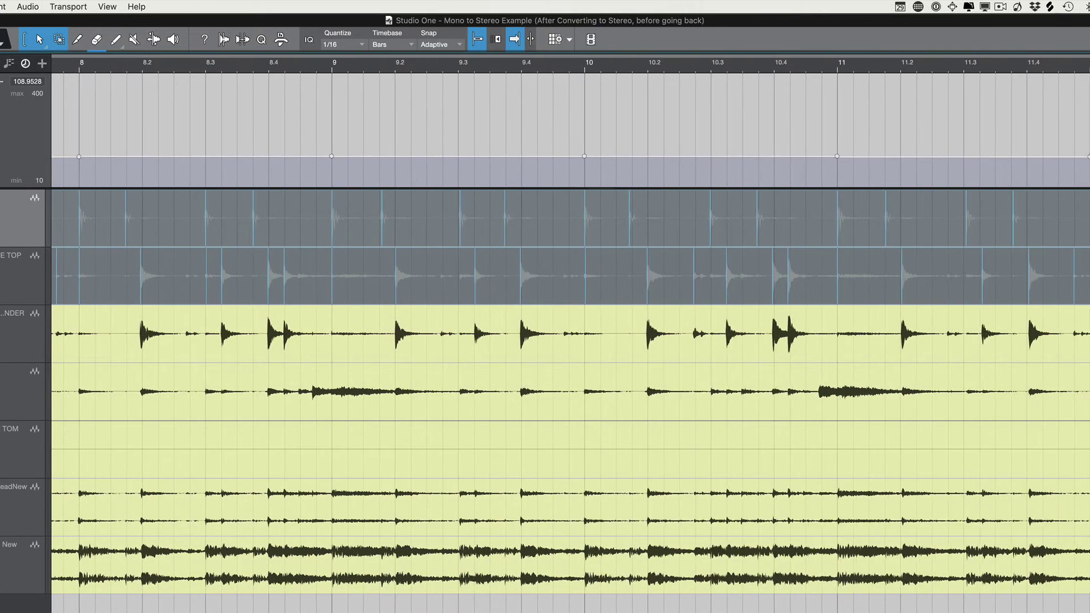
{"action": "scroll", "coordinate": [1047, 132], "scroll_direction": "right", "scroll_amount": 5}
{"action": "scroll", "coordinate": [1047, 132], "scroll_direction": "right", "scroll_amount": 2}
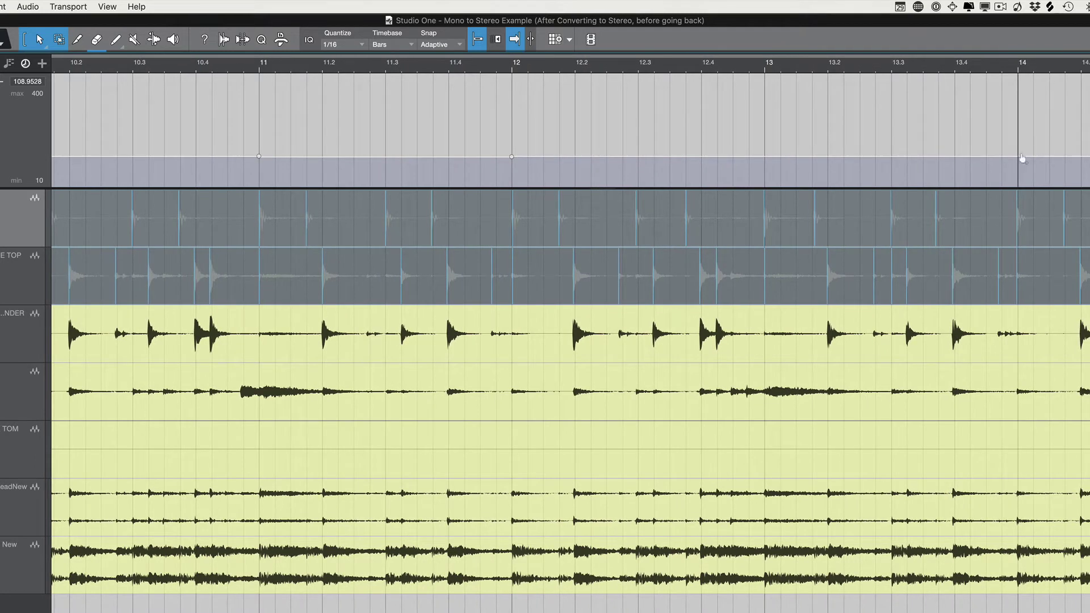
{"action": "mouse_move", "coordinate": [1019, 159]}
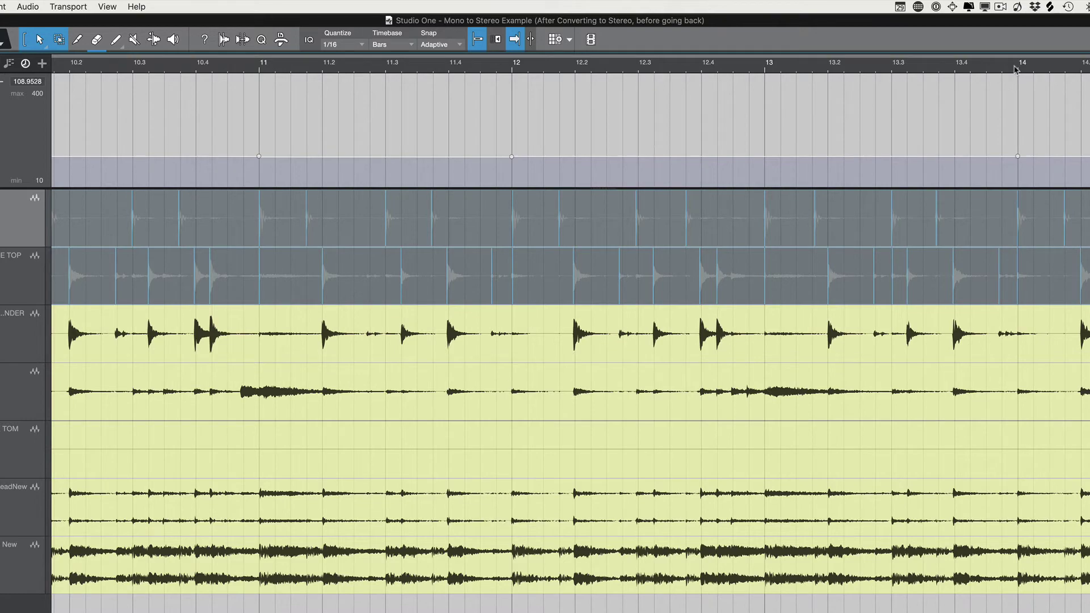
{"action": "scroll", "coordinate": [1017, 70], "scroll_direction": "up", "scroll_amount": 8}
{"action": "scroll", "coordinate": [1016, 69], "scroll_direction": "up", "scroll_amount": 3}
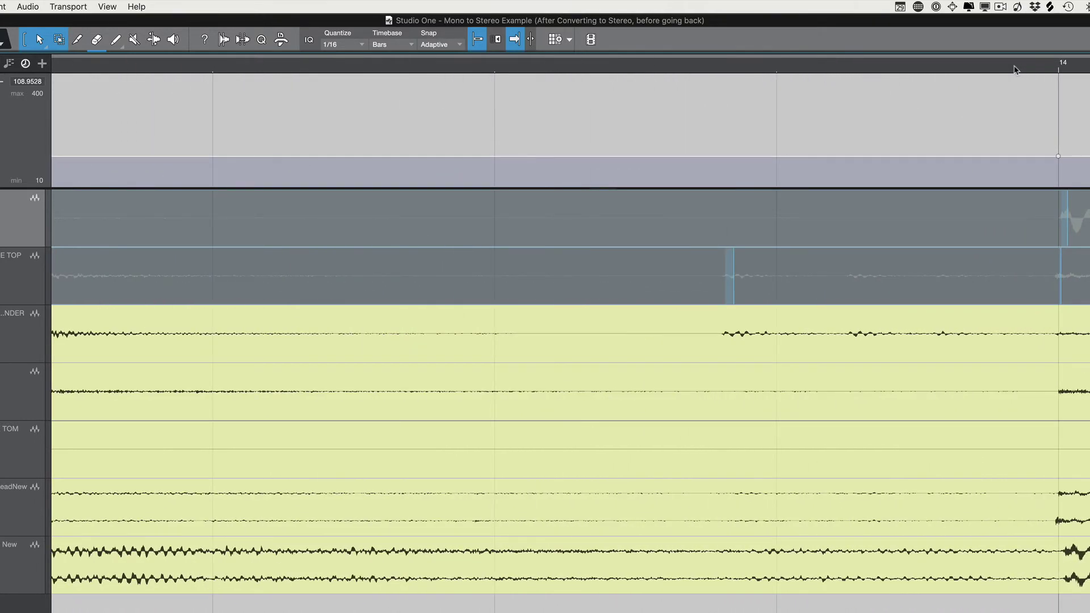
{"action": "scroll", "coordinate": [1016, 69], "scroll_direction": "down", "scroll_amount": 5}
{"action": "scroll", "coordinate": [1017, 69], "scroll_direction": "down", "scroll_amount": 3}
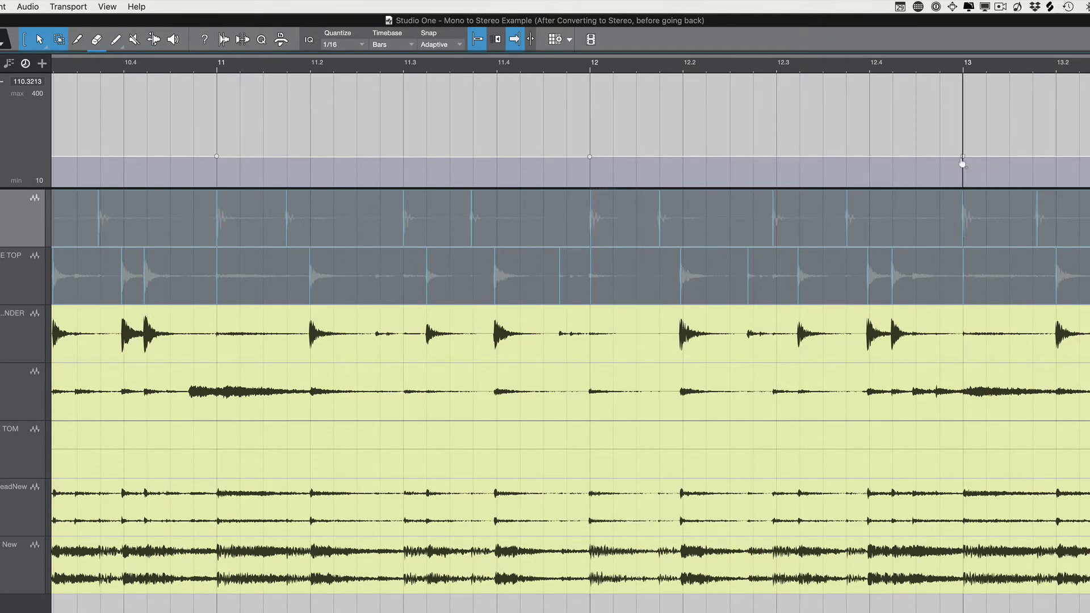
{"action": "scroll", "coordinate": [814, 73], "scroll_direction": "down", "scroll_amount": 5}
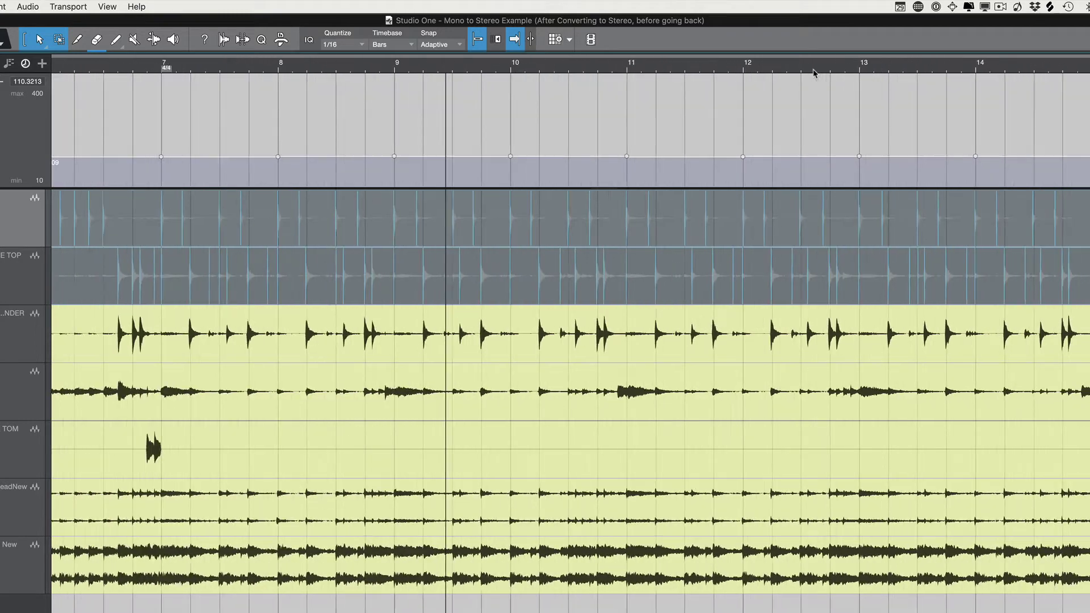
{"action": "scroll", "coordinate": [814, 72], "scroll_direction": "down", "scroll_amount": 4}
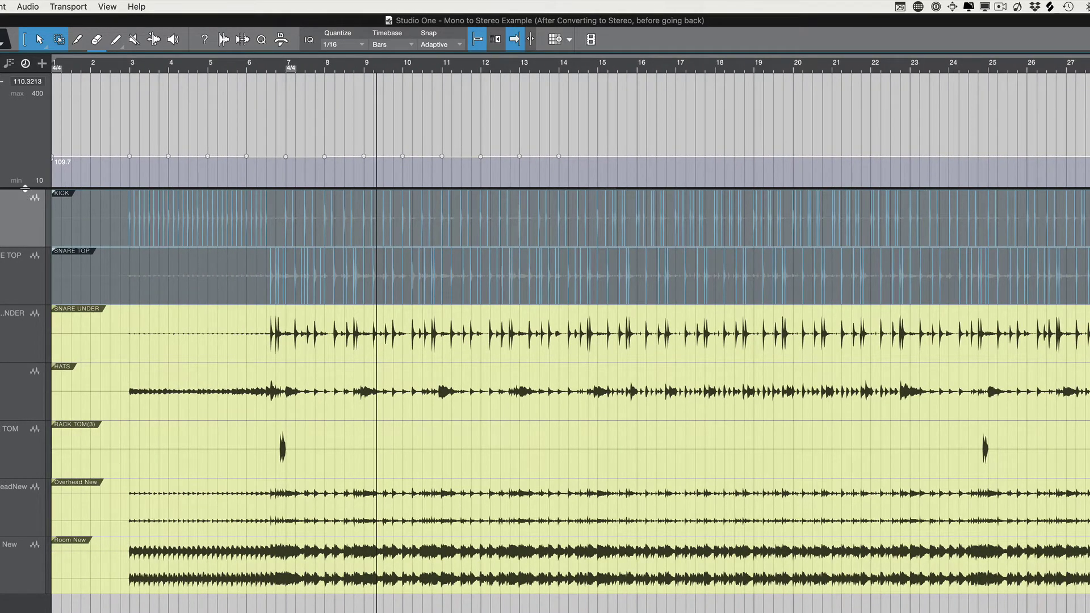
Enlarge the tempo lane and play the tempo-mapped drums from just before bar 7.
{"action": "left_click_drag", "start_coordinate": [25, 188], "coordinate": [34, 264]}
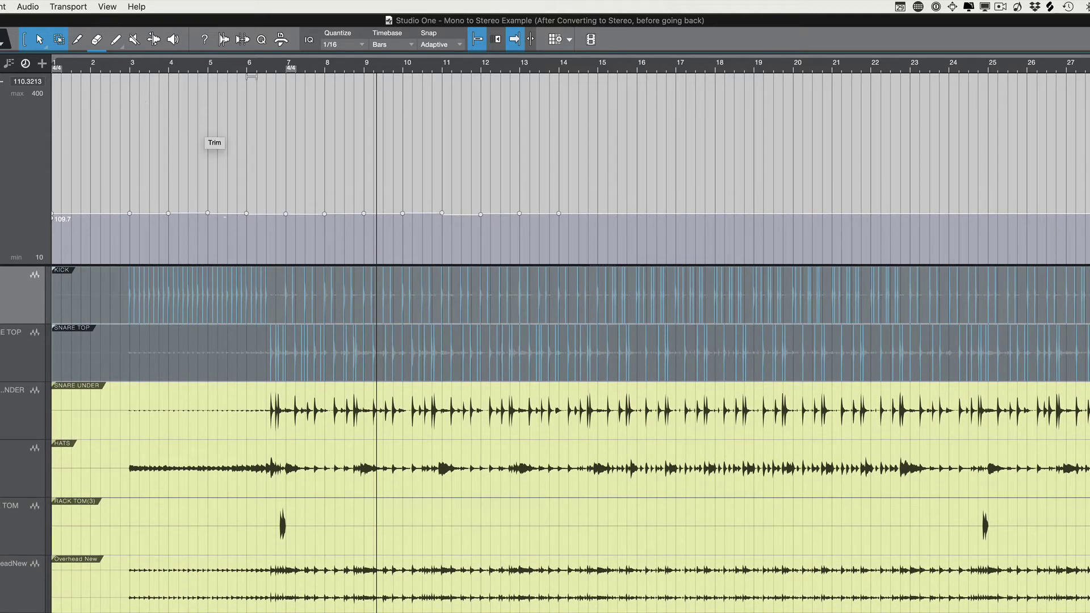
{"action": "left_click", "coordinate": [268, 68]}
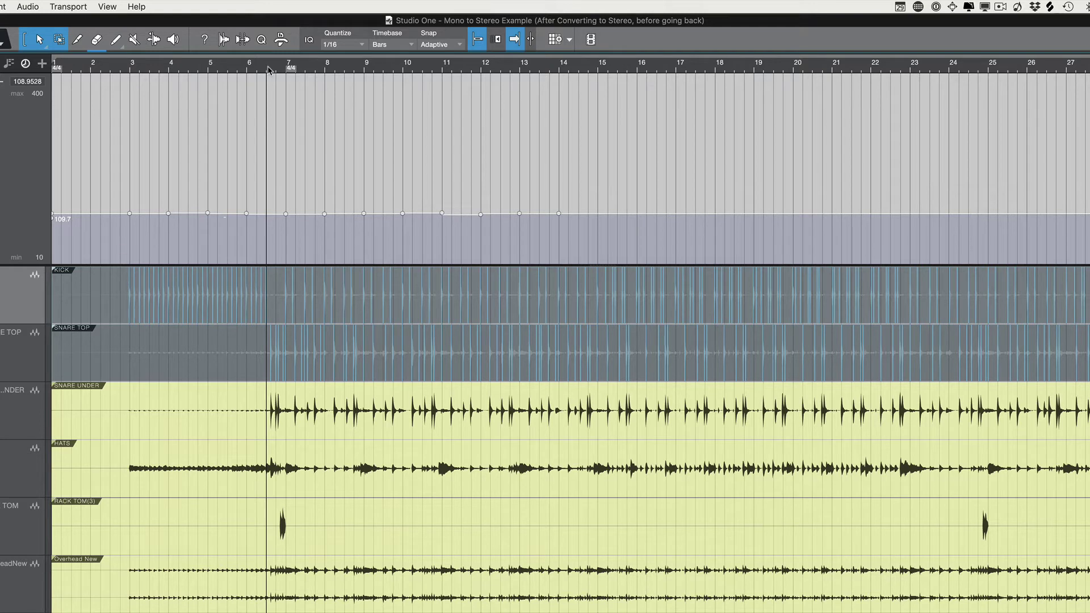
{"action": "key", "text": "space"}
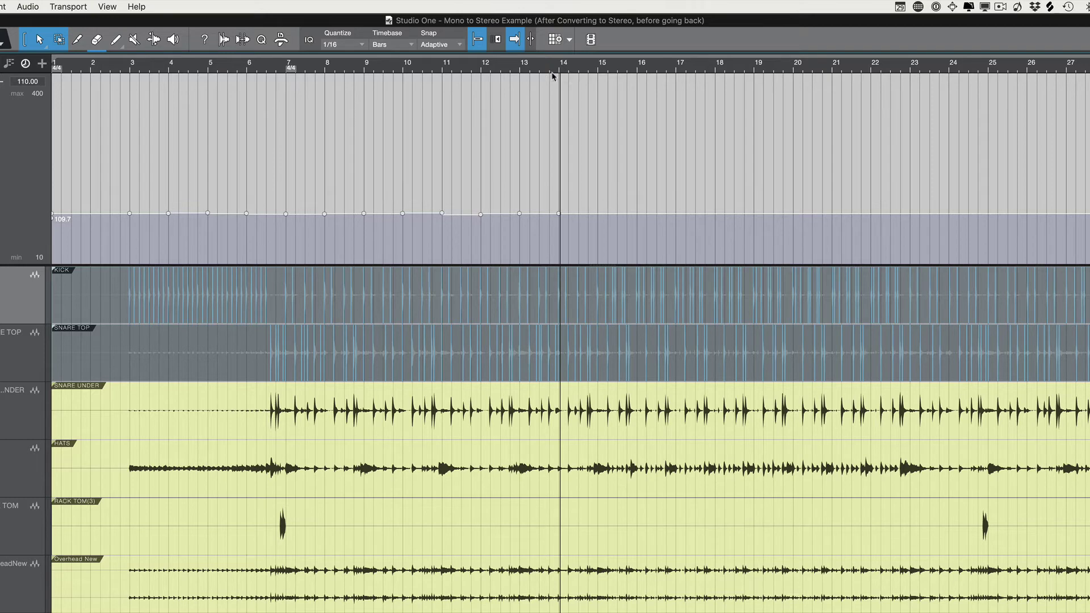
Add tempo points at 13.2, 13.3 and 13.4, reading 113.5 and 107.9 BPM at the last two.
{"action": "scroll", "coordinate": [531, 70], "scroll_direction": "up", "scroll_amount": 10}
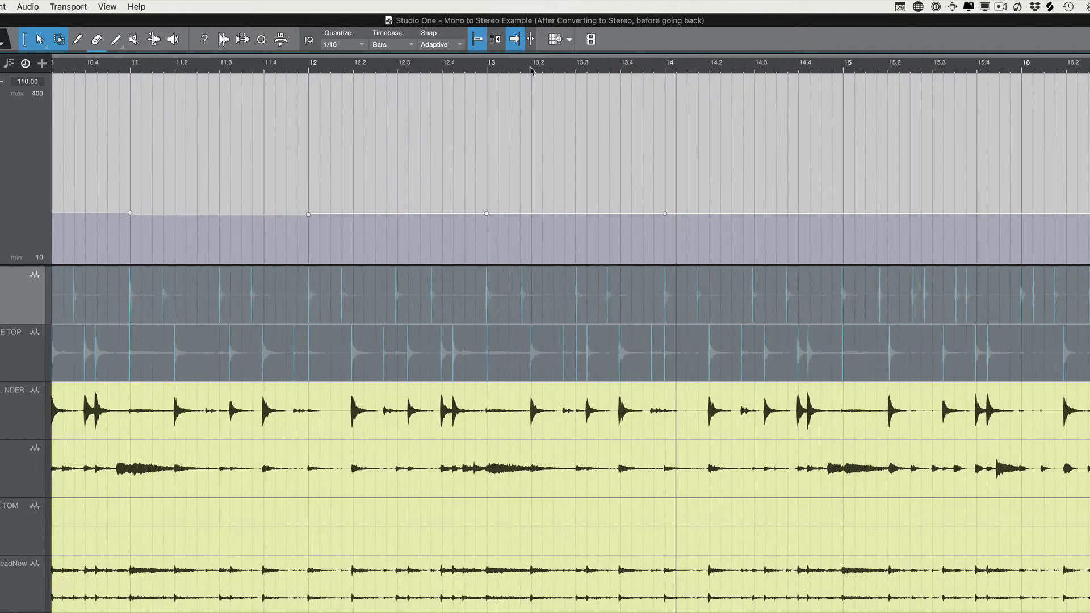
{"action": "scroll", "coordinate": [531, 70], "scroll_direction": "up", "scroll_amount": 3}
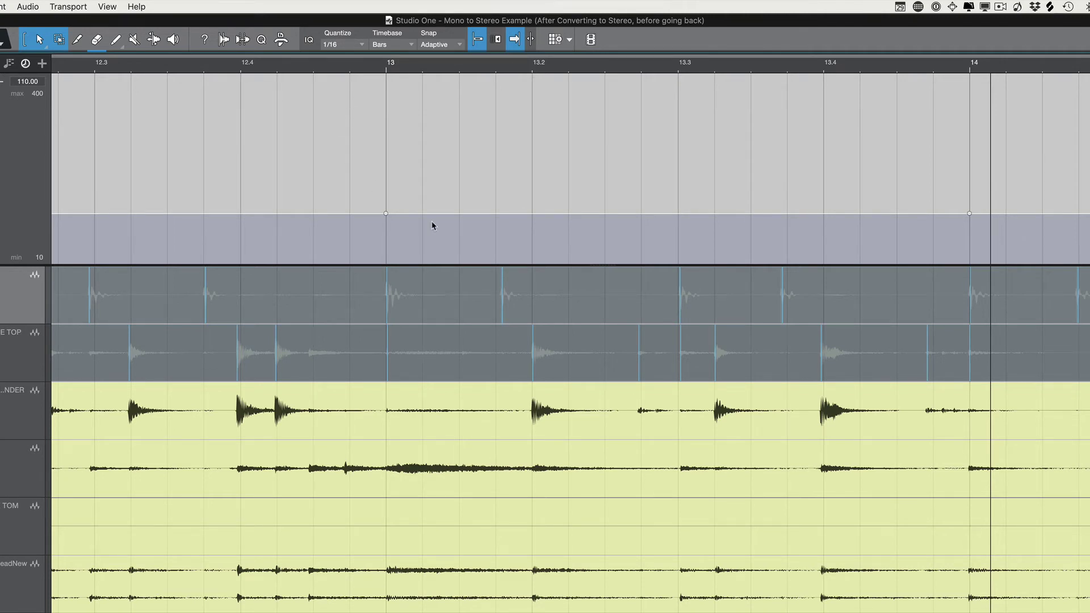
{"action": "left_click", "coordinate": [533, 215]}
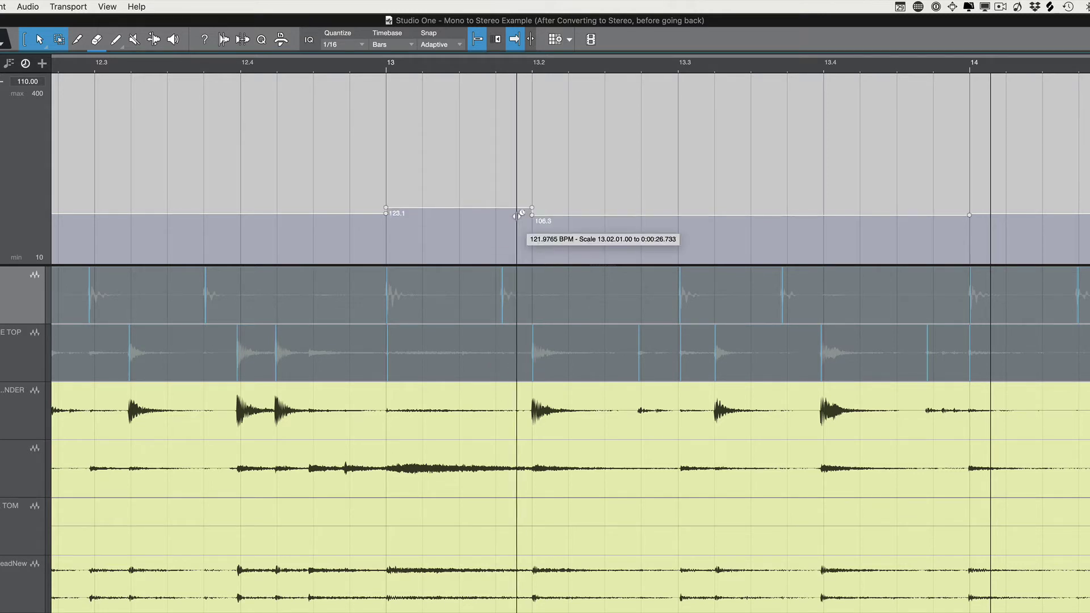
{"action": "left_click", "coordinate": [679, 212]}
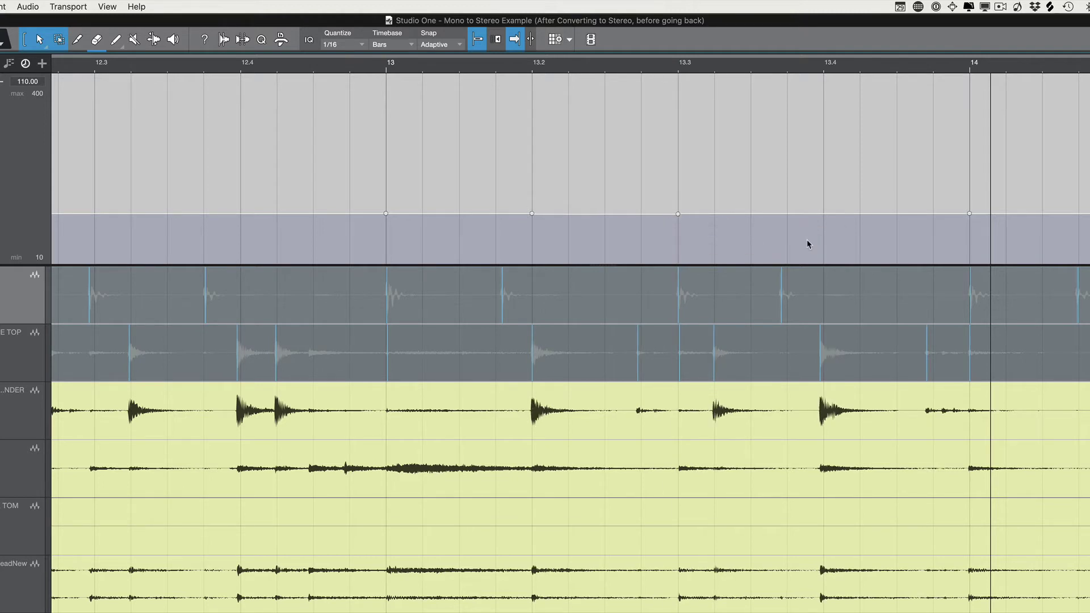
{"action": "left_click", "coordinate": [823, 213]}
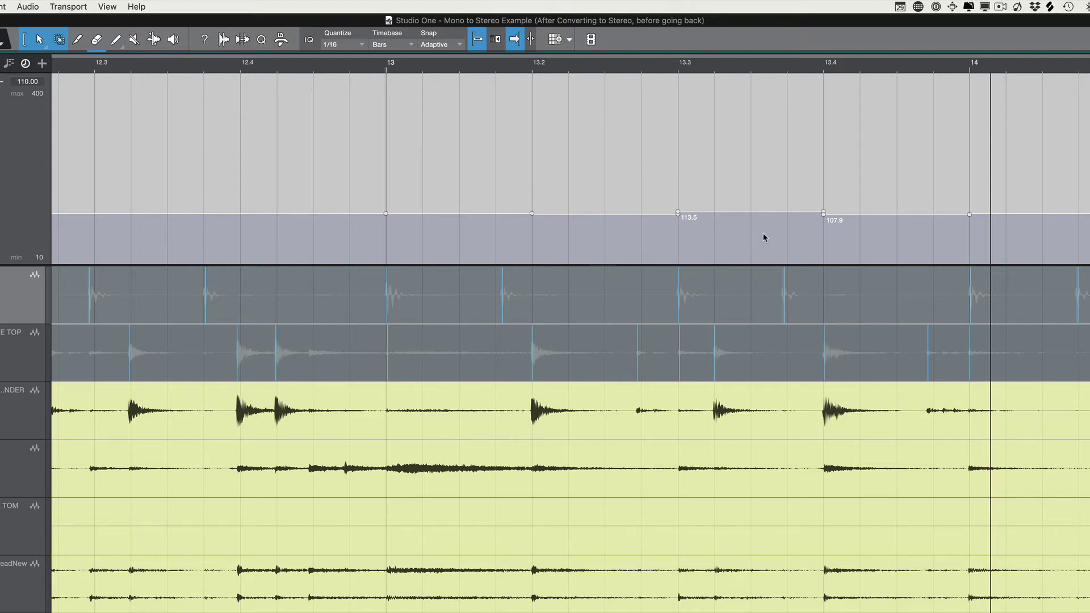
Add tempo points at bar 14.3 (109.2 BPM) and bar 15.2 (111.7 BPM).
{"action": "scroll", "coordinate": [980, 234], "scroll_direction": "right", "scroll_amount": 5}
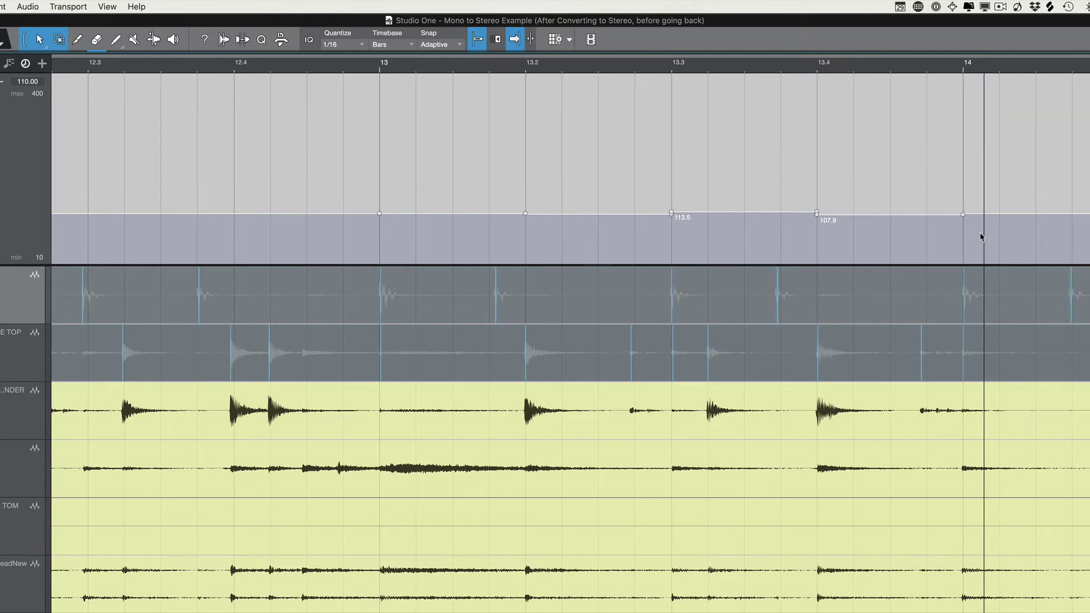
{"action": "scroll", "coordinate": [940, 245], "scroll_direction": "right", "scroll_amount": 4}
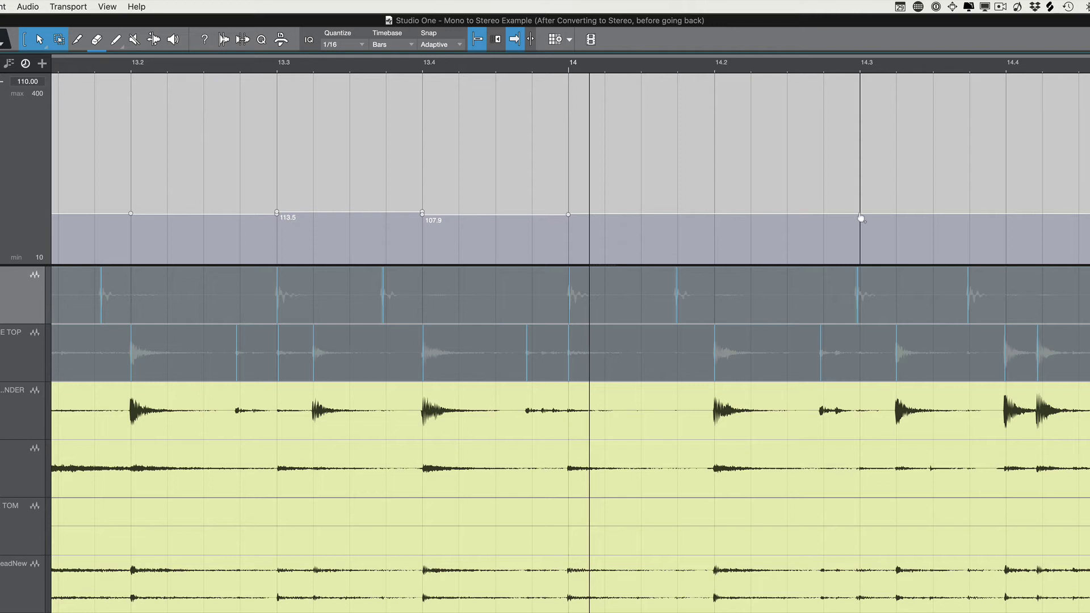
{"action": "left_click", "coordinate": [861, 218]}
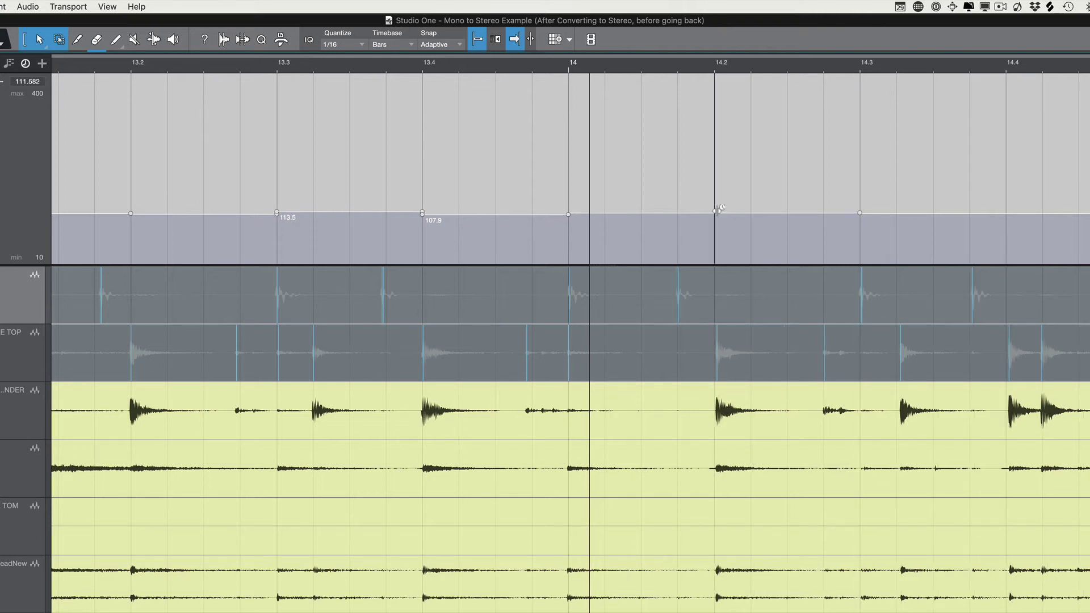
{"action": "scroll", "coordinate": [861, 218], "scroll_direction": "right", "scroll_amount": 10}
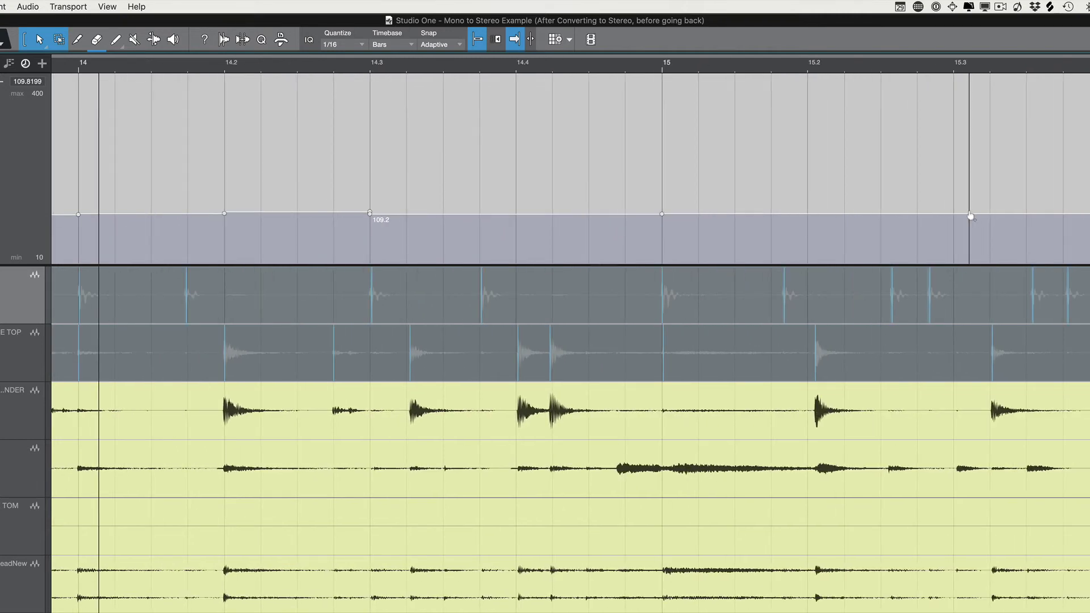
{"action": "left_click", "coordinate": [807, 214]}
Scroll the arrangement onward toward bar 57.
{"action": "scroll", "coordinate": [808, 221], "scroll_direction": "right", "scroll_amount": 20}
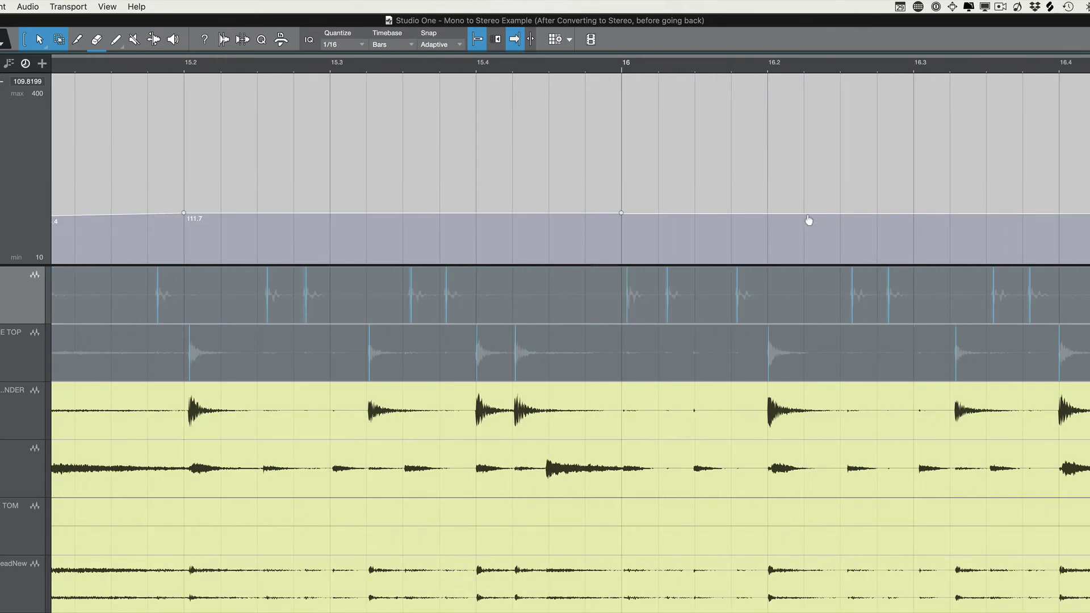
{"action": "scroll", "coordinate": [795, 211], "scroll_direction": "right", "scroll_amount": 15}
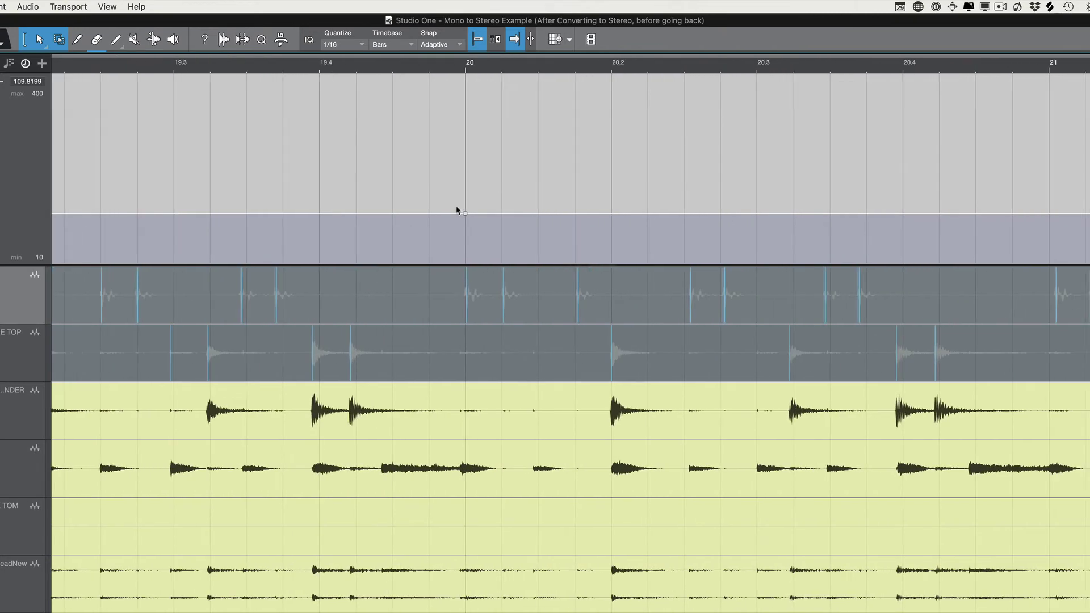
{"action": "scroll", "coordinate": [462, 188], "scroll_direction": "right", "scroll_amount": 20}
{"action": "scroll", "coordinate": [777, 213], "scroll_direction": "right", "scroll_amount": 20}
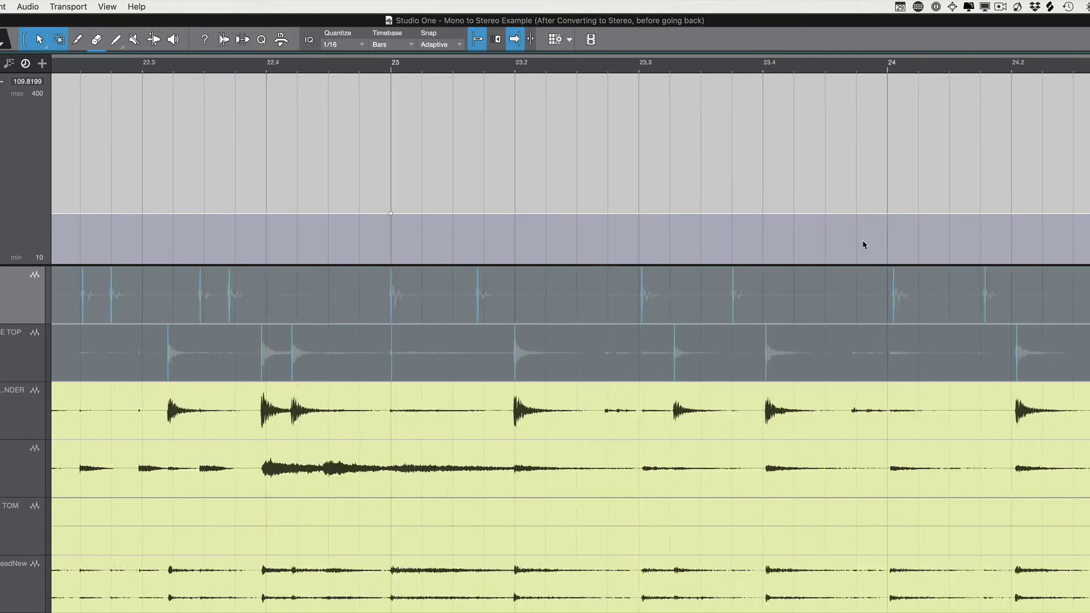
{"action": "scroll", "coordinate": [900, 154], "scroll_direction": "right", "scroll_amount": 20}
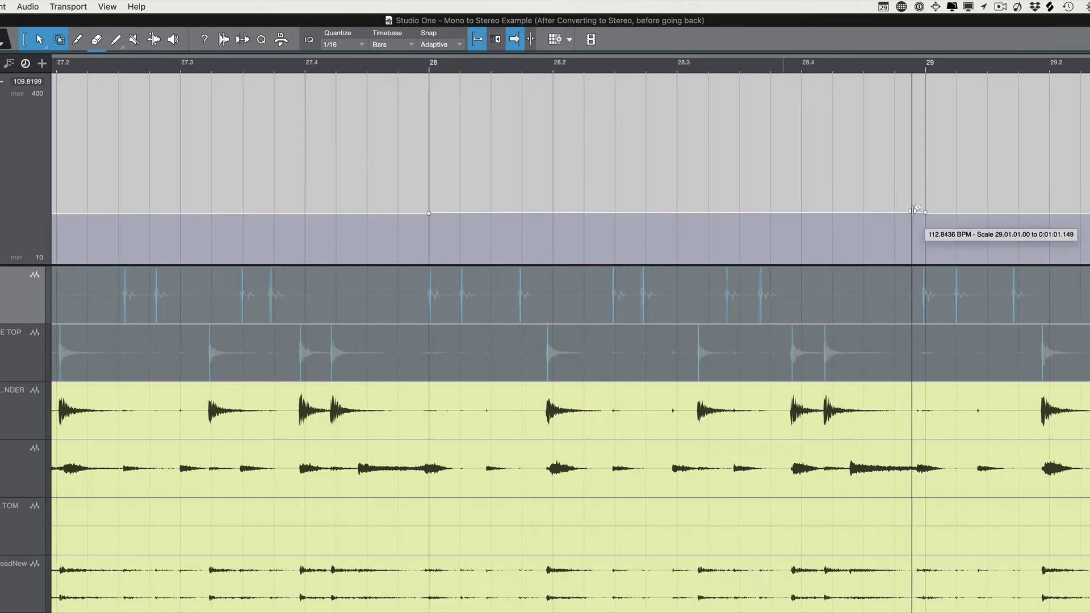
{"action": "scroll", "coordinate": [926, 209], "scroll_direction": "right", "scroll_amount": 15}
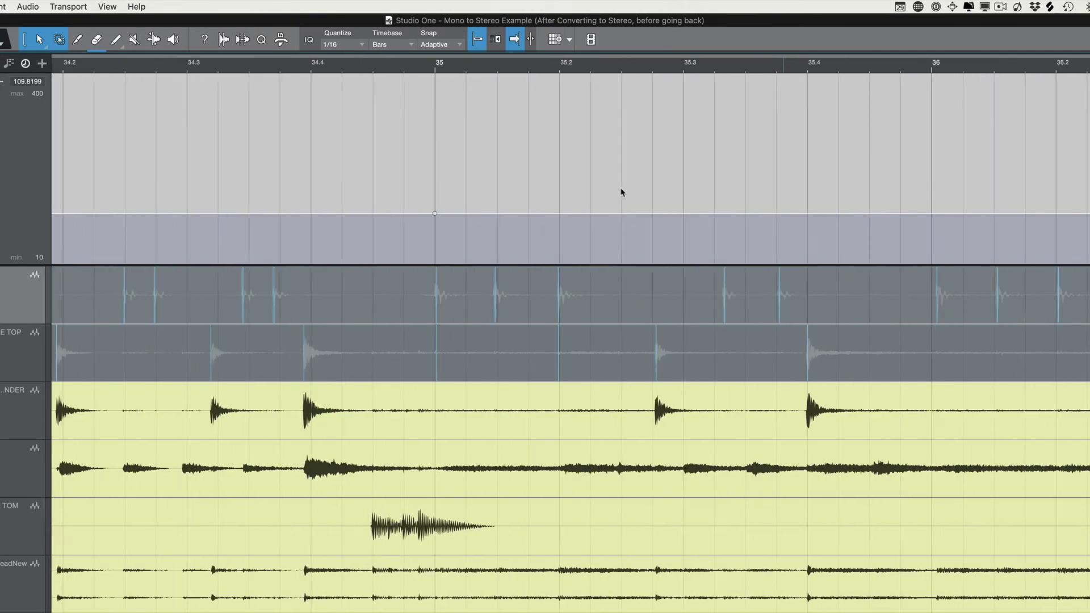
{"action": "scroll", "coordinate": [842, 229], "scroll_direction": "right", "scroll_amount": 18}
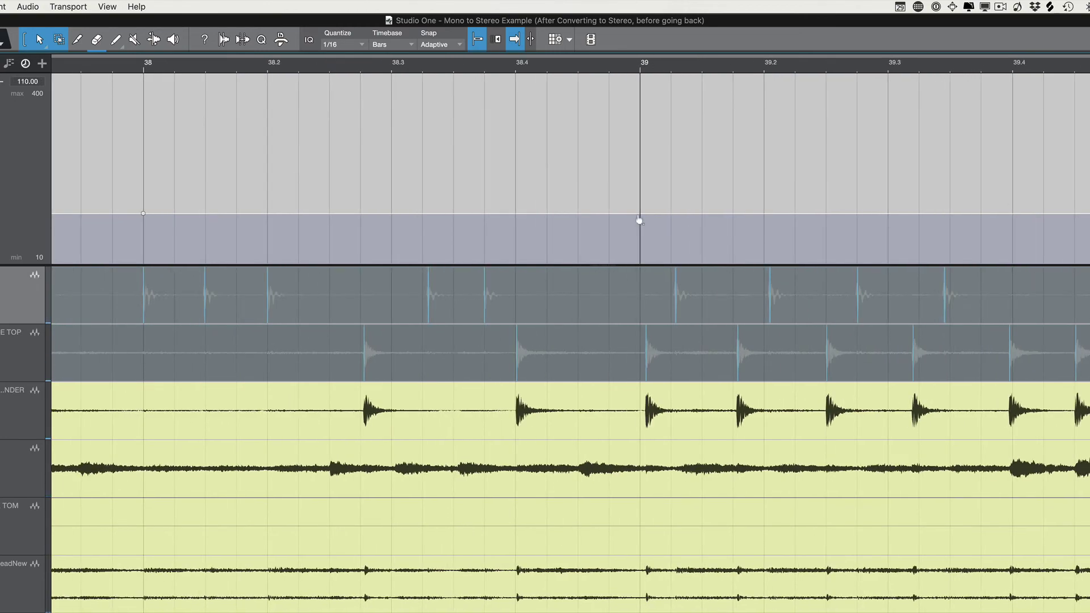
{"action": "scroll", "coordinate": [635, 220], "scroll_direction": "right", "scroll_amount": 20}
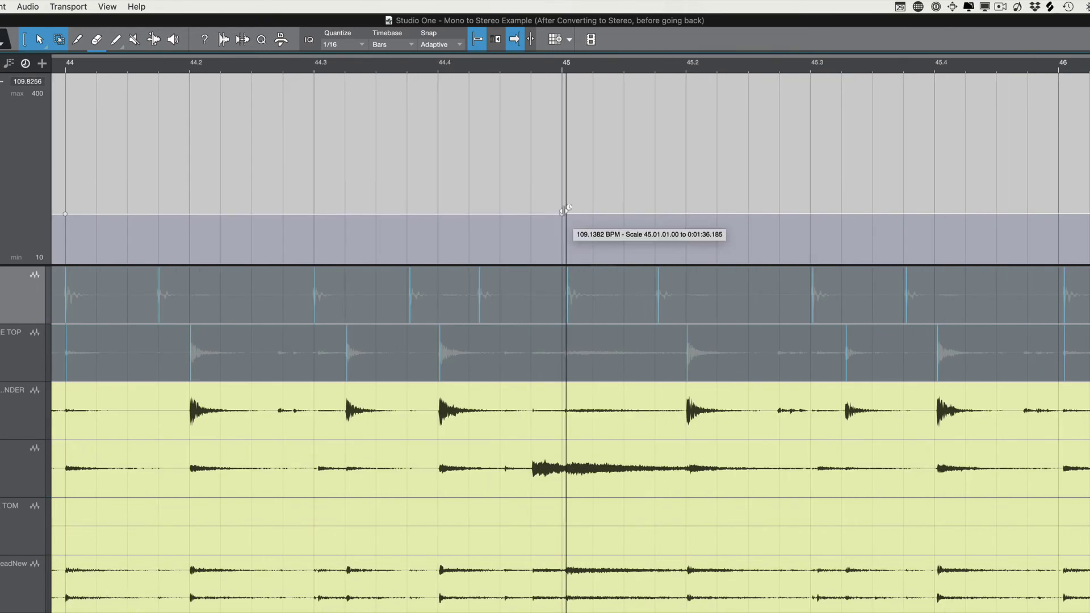
{"action": "scroll", "coordinate": [572, 214], "scroll_direction": "right", "scroll_amount": 20}
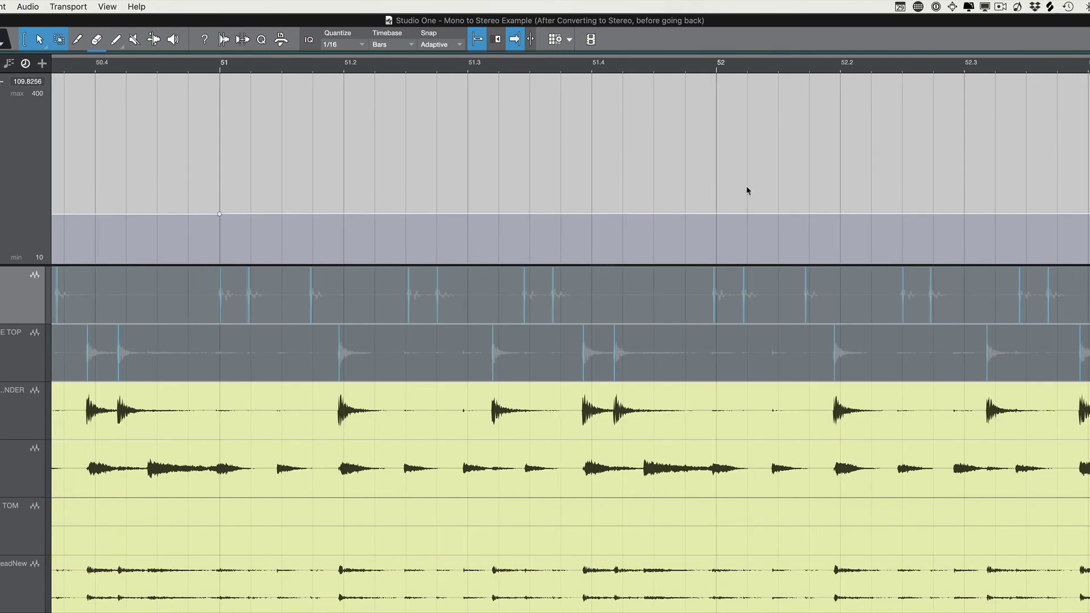
{"action": "scroll", "coordinate": [872, 209], "scroll_direction": "right", "scroll_amount": 8}
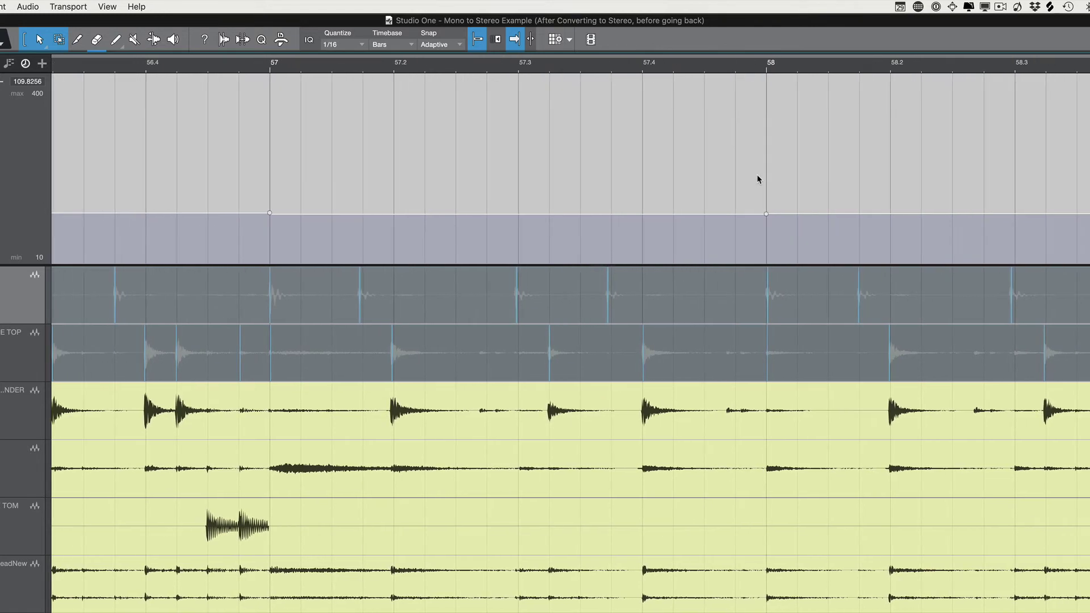
{"action": "scroll", "coordinate": [758, 180], "scroll_direction": "left", "scroll_amount": 5}
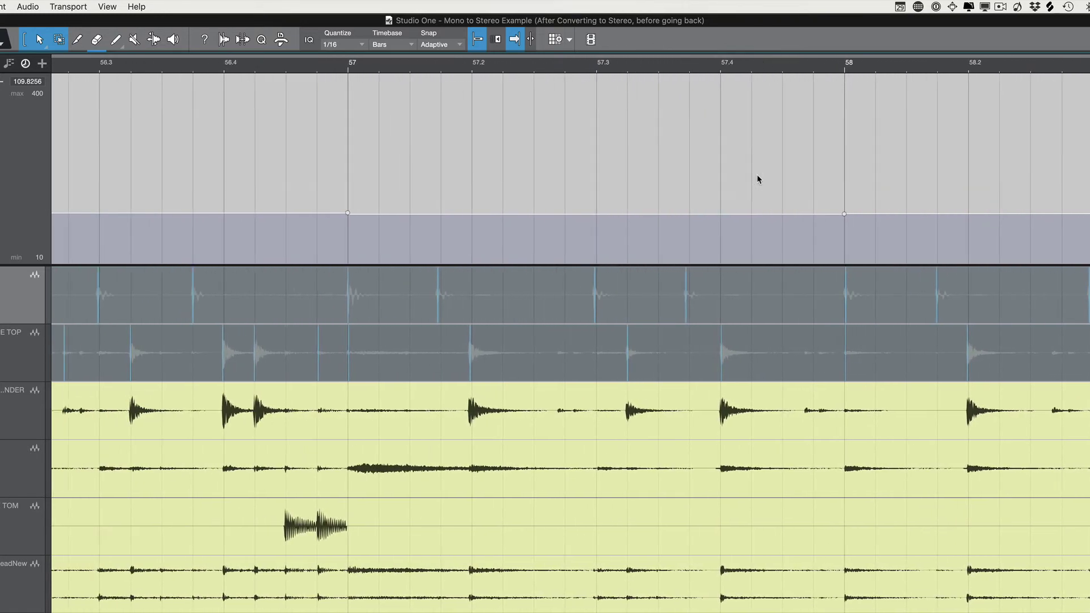
{"action": "scroll", "coordinate": [757, 179], "scroll_direction": "right", "scroll_amount": 5}
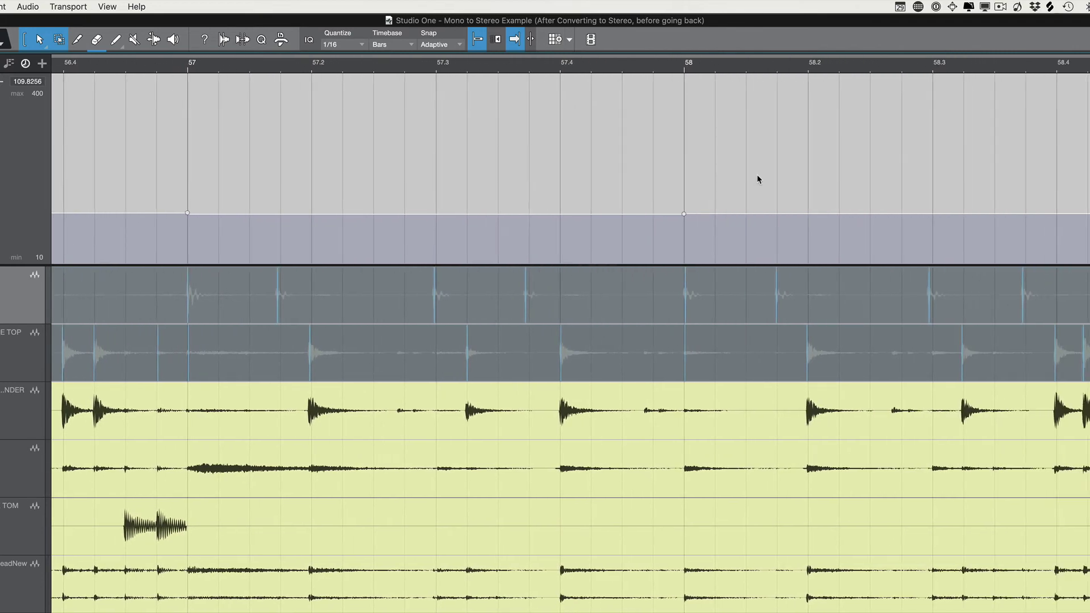
{"action": "scroll", "coordinate": [757, 179], "scroll_direction": "right", "scroll_amount": 5}
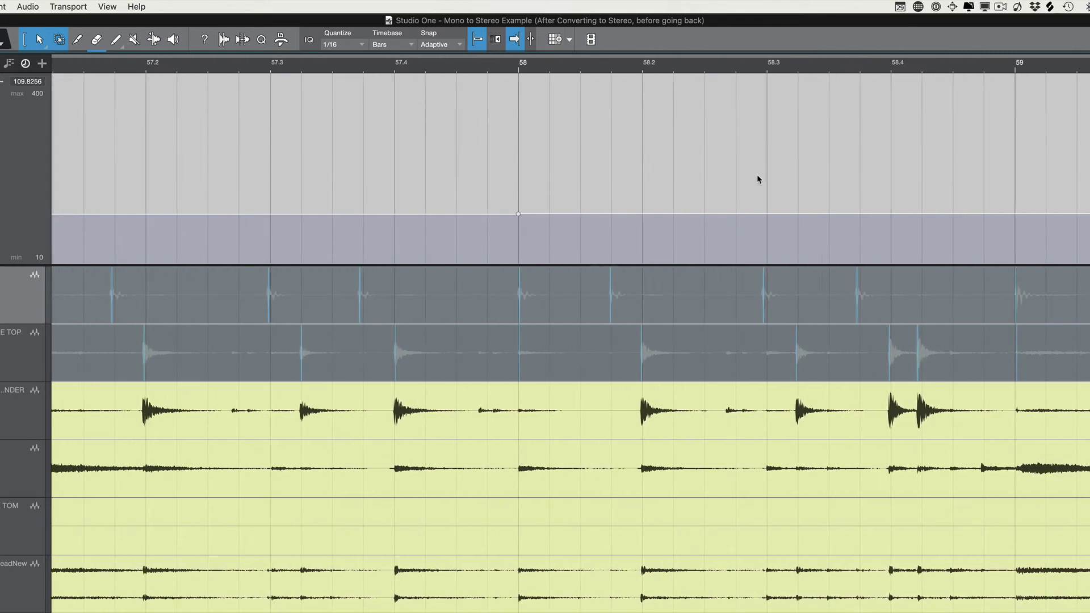
{"action": "scroll", "coordinate": [757, 179], "scroll_direction": "left", "scroll_amount": 5}
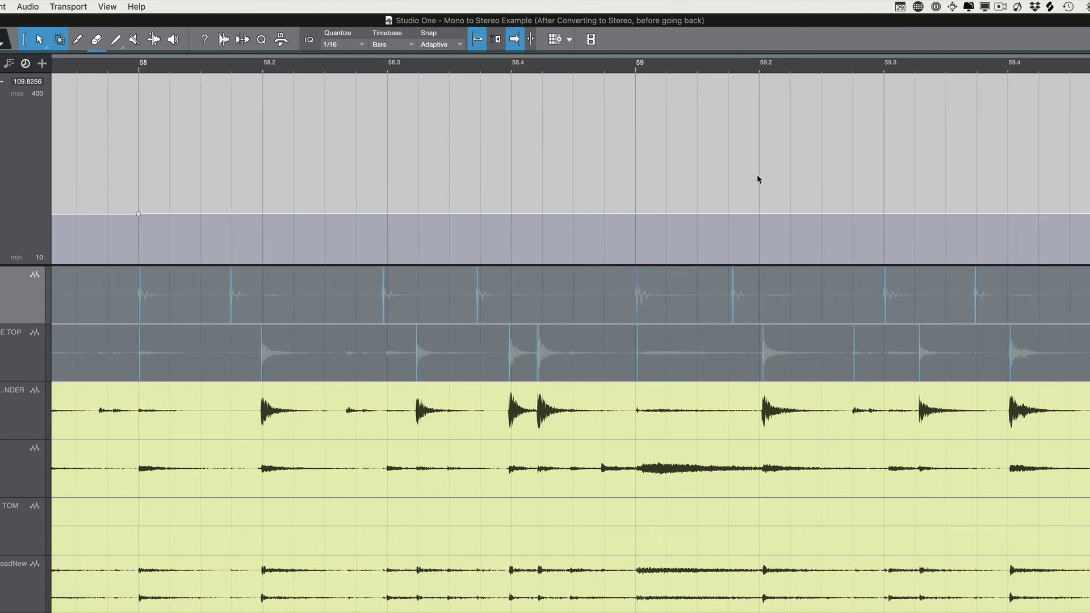
{"action": "scroll", "coordinate": [757, 180], "scroll_direction": "left", "scroll_amount": 8}
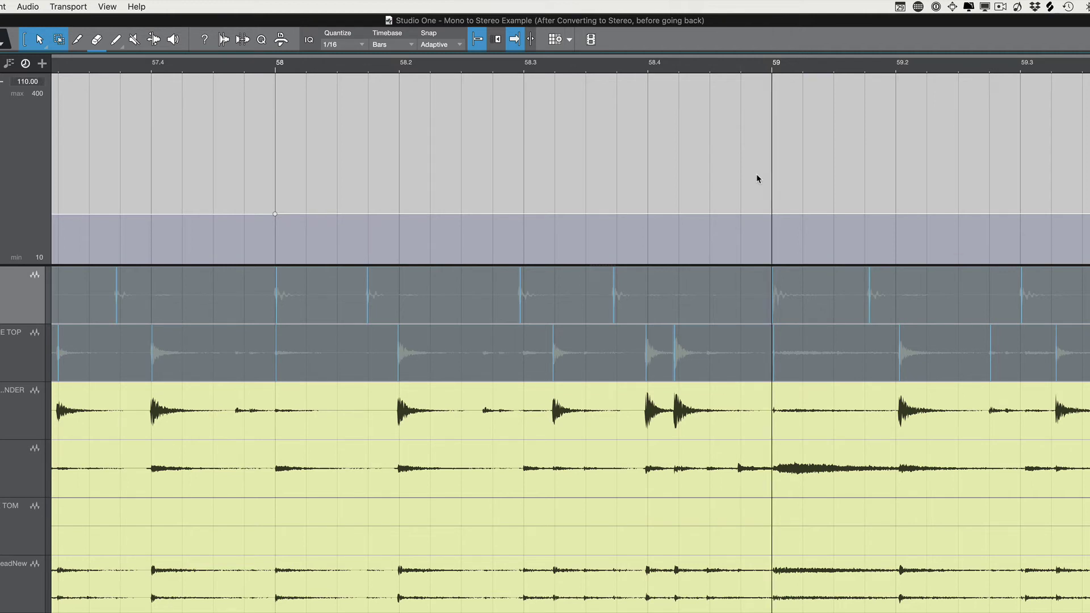
{"action": "scroll", "coordinate": [756, 178], "scroll_direction": "right", "scroll_amount": 2}
{"action": "scroll", "coordinate": [756, 178], "scroll_direction": "right", "scroll_amount": 8}
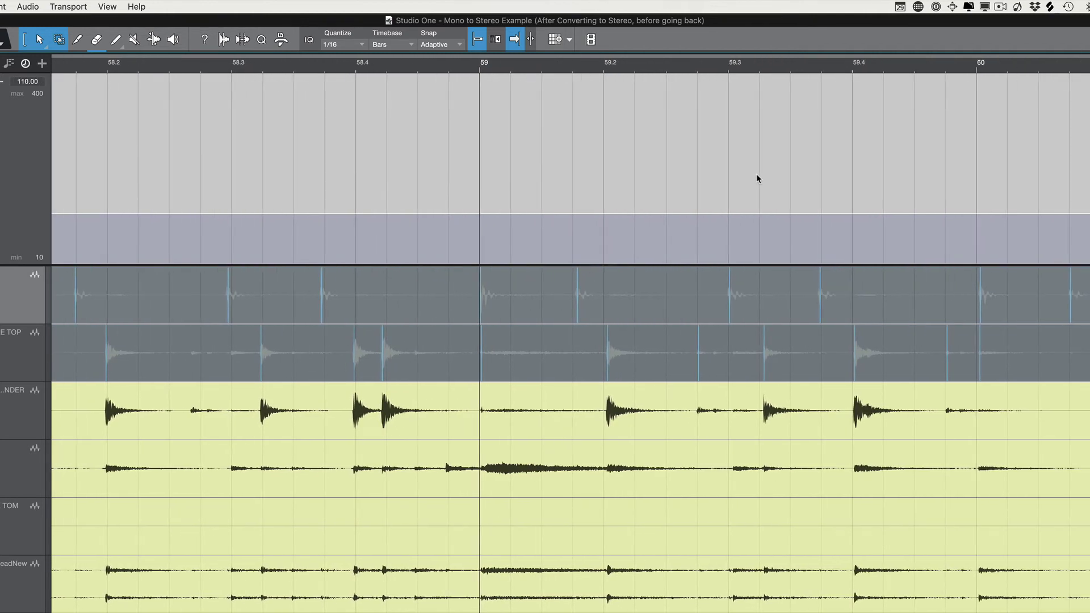
{"action": "scroll", "coordinate": [756, 178], "scroll_direction": "right", "scroll_amount": 2}
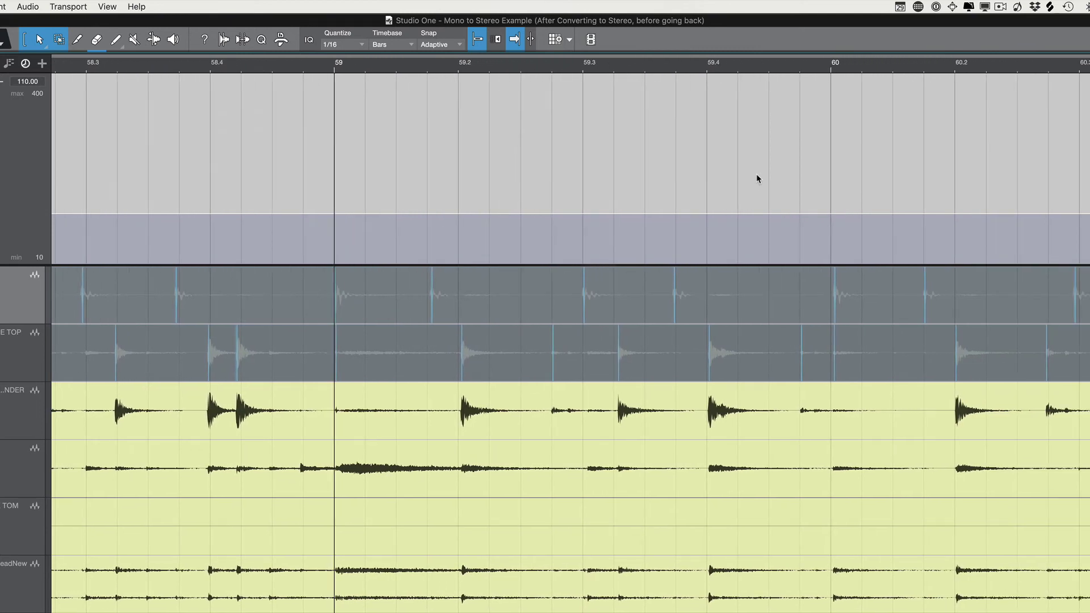
{"action": "scroll", "coordinate": [757, 178], "scroll_direction": "right", "scroll_amount": 2}
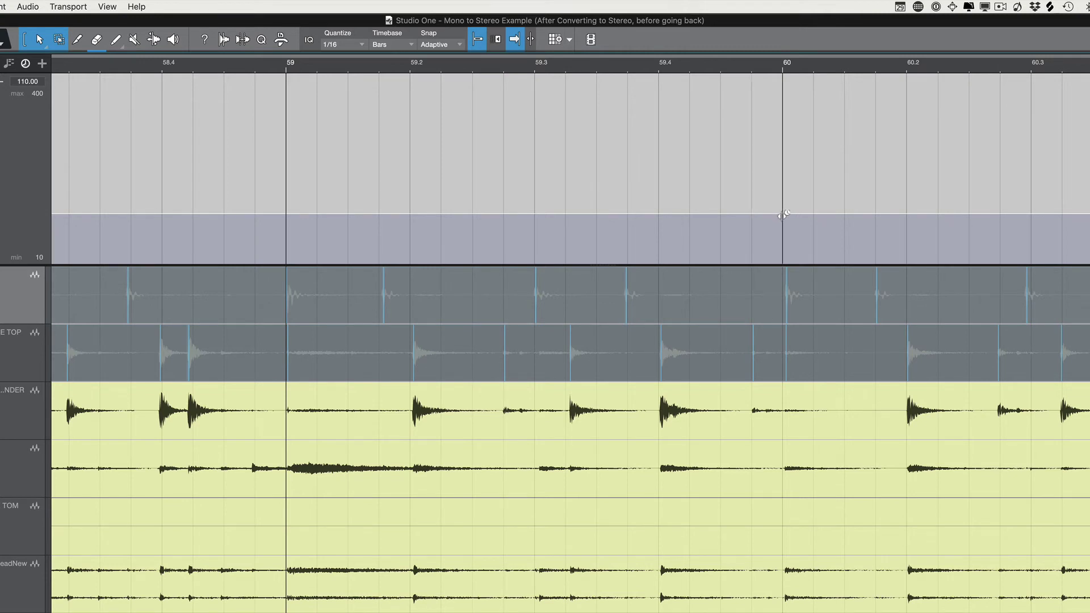
Place tempo points at bars 60 and 61 on the tempo track.
{"action": "left_click_drag", "start_coordinate": [783, 215], "coordinate": [782, 237]}
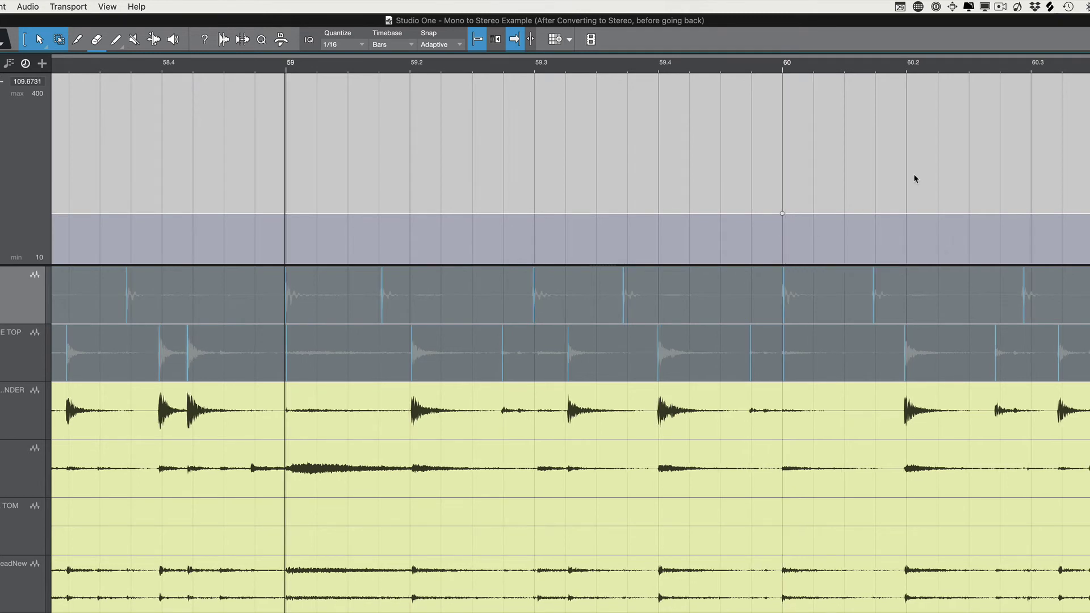
{"action": "scroll", "coordinate": [915, 174], "scroll_direction": "right", "scroll_amount": 5}
{"action": "scroll", "coordinate": [914, 179], "scroll_direction": "right", "scroll_amount": 2}
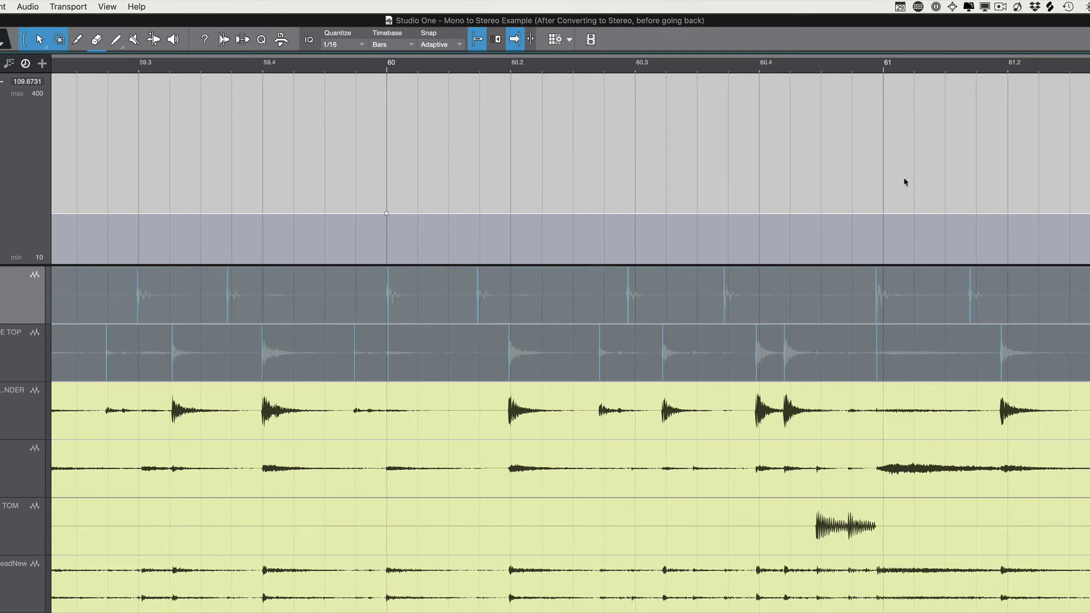
{"action": "left_click", "coordinate": [884, 219]}
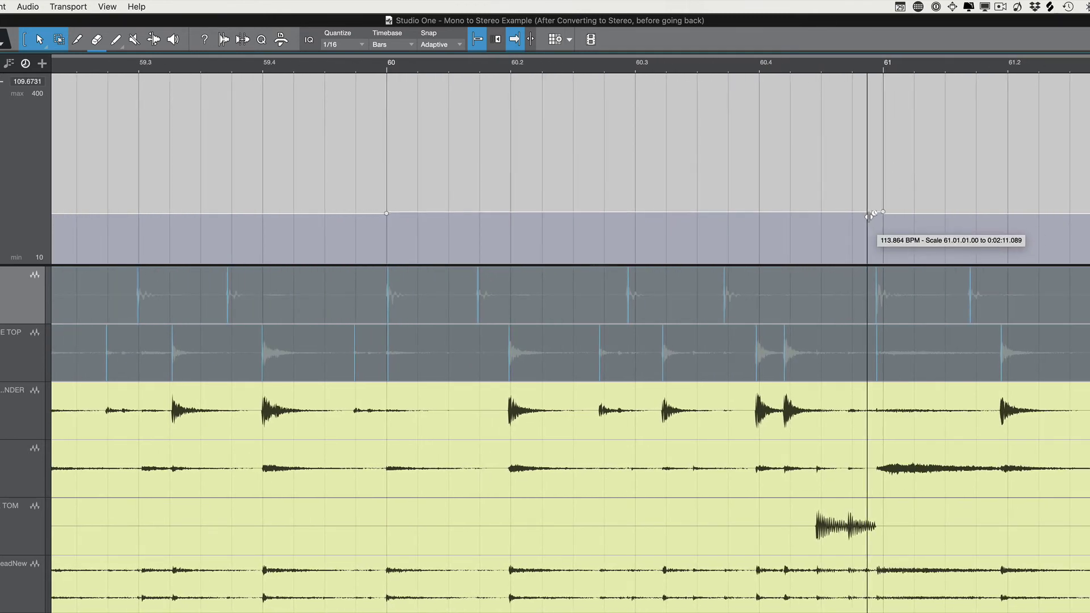
{"action": "scroll", "coordinate": [966, 180], "scroll_direction": "right", "scroll_amount": 7}
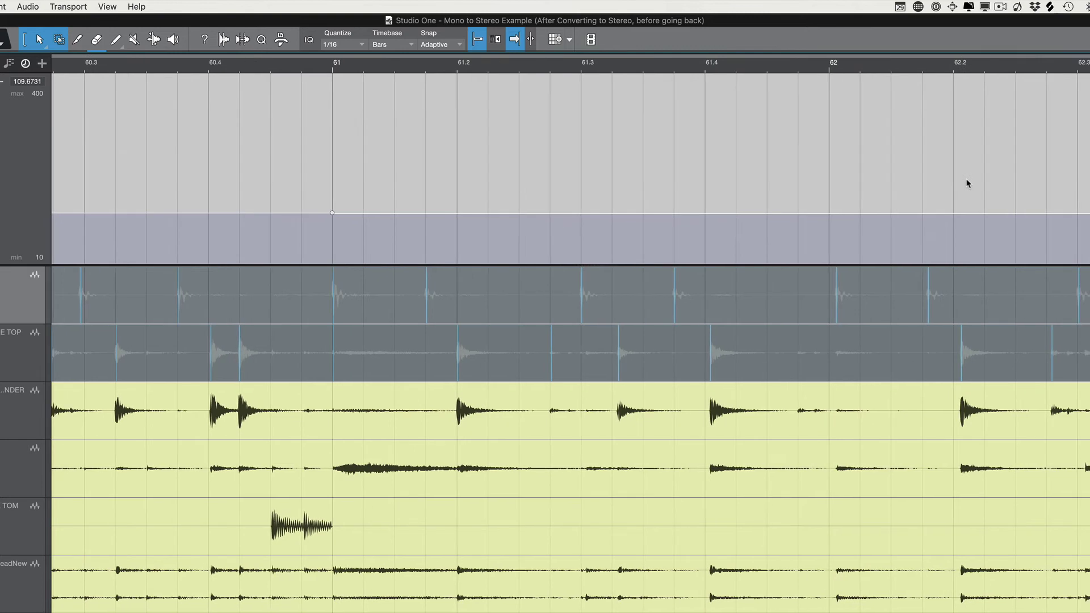
Lower the bar 62 tempo point to 108.5828 BPM so the hits meet the bar 62 grid line.
{"action": "left_click", "coordinate": [348, 70]}
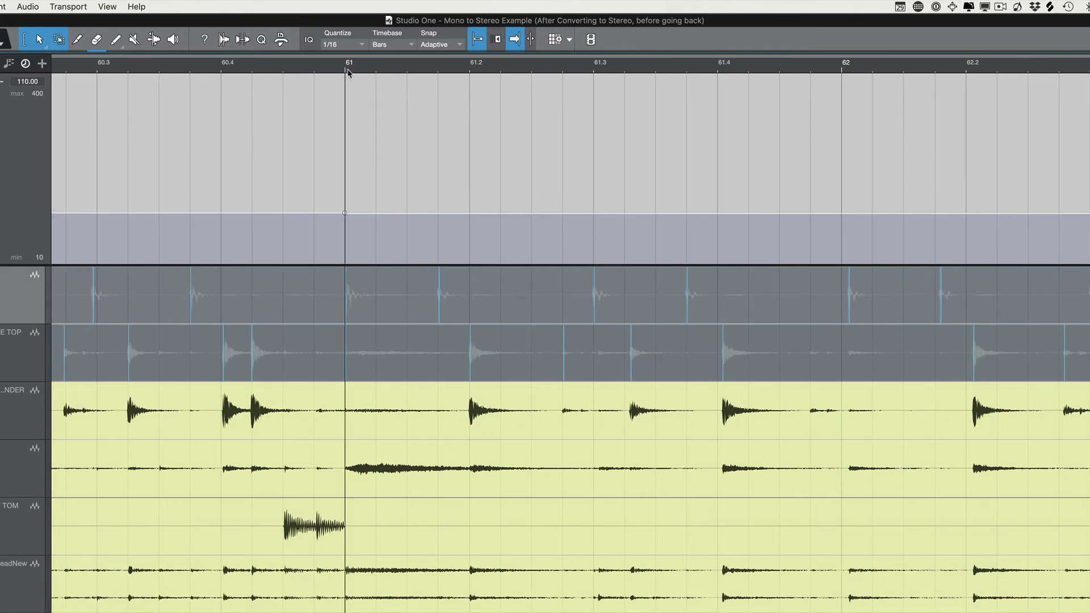
{"action": "key", "text": "KP_Add"}
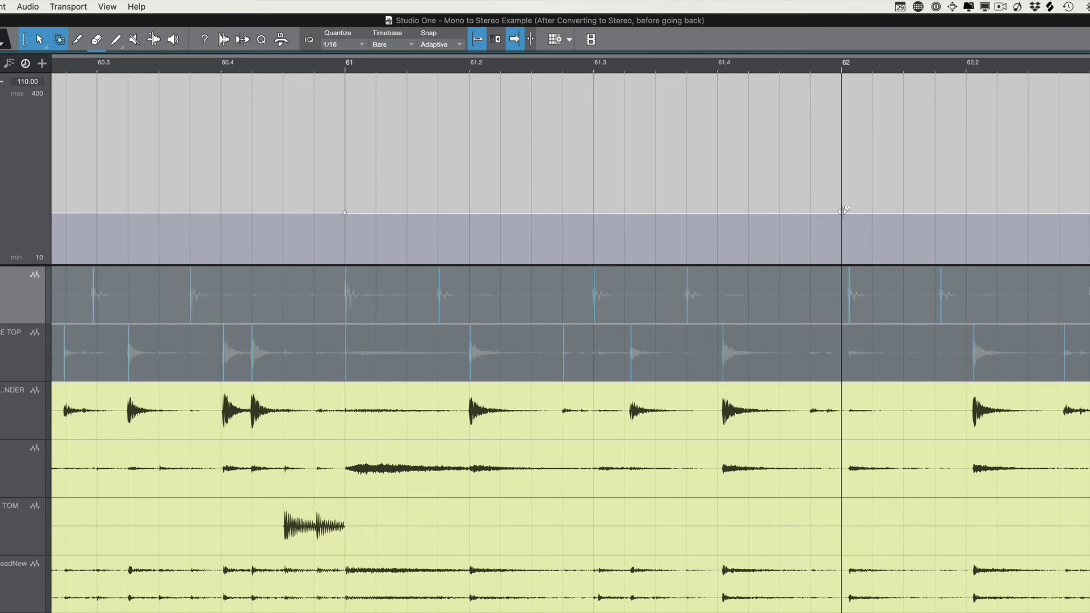
{"action": "left_click_drag", "start_coordinate": [843, 219], "coordinate": [844, 227]}
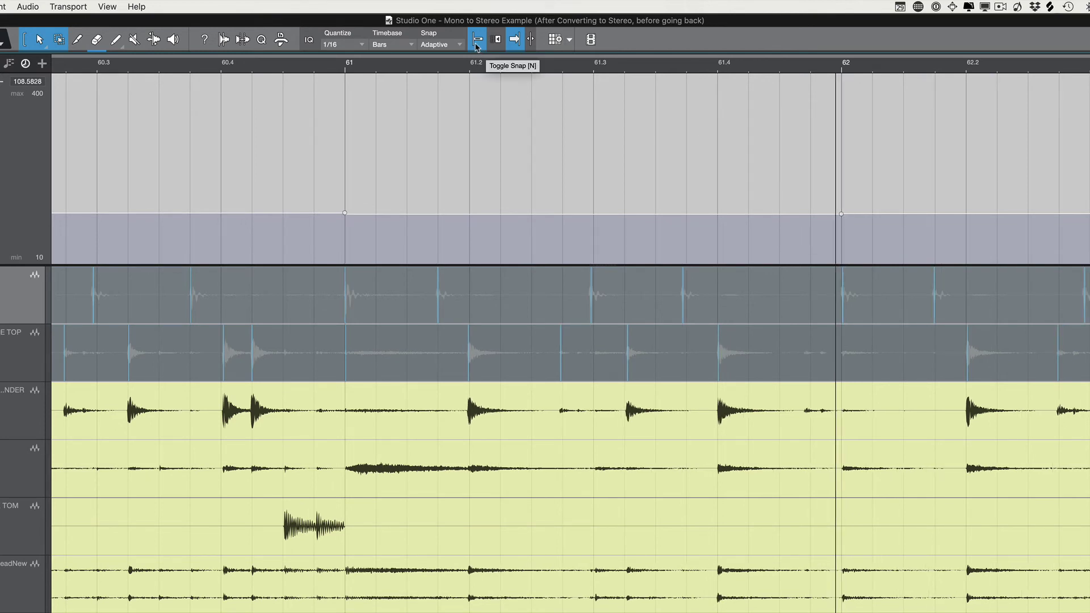
{"action": "left_click", "coordinate": [727, 205]}
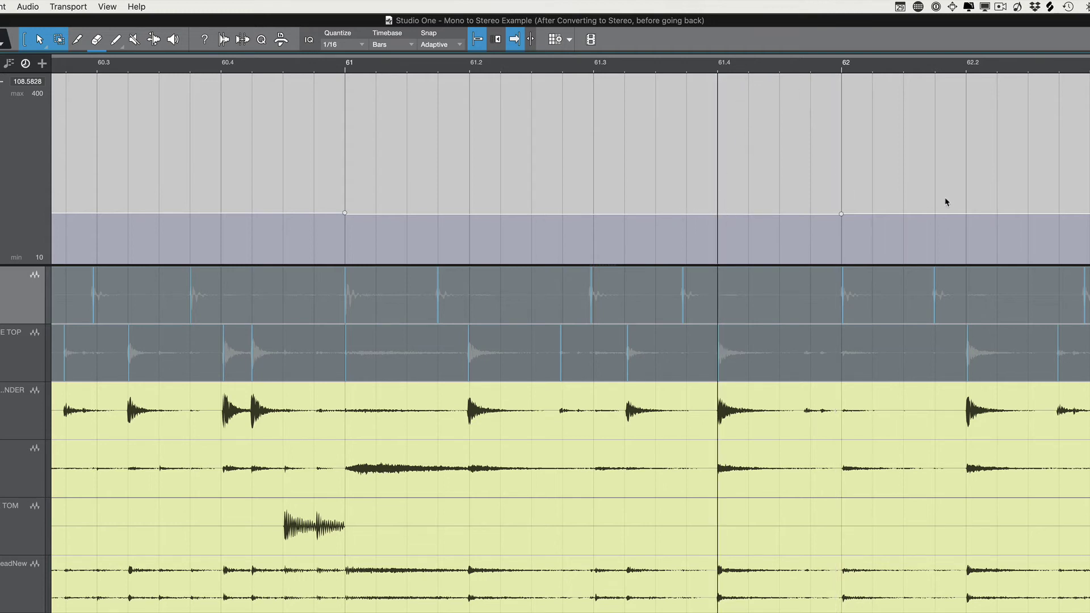
{"action": "scroll", "coordinate": [932, 203], "scroll_direction": "right", "scroll_amount": 5}
{"action": "scroll", "coordinate": [933, 203], "scroll_direction": "right", "scroll_amount": 5}
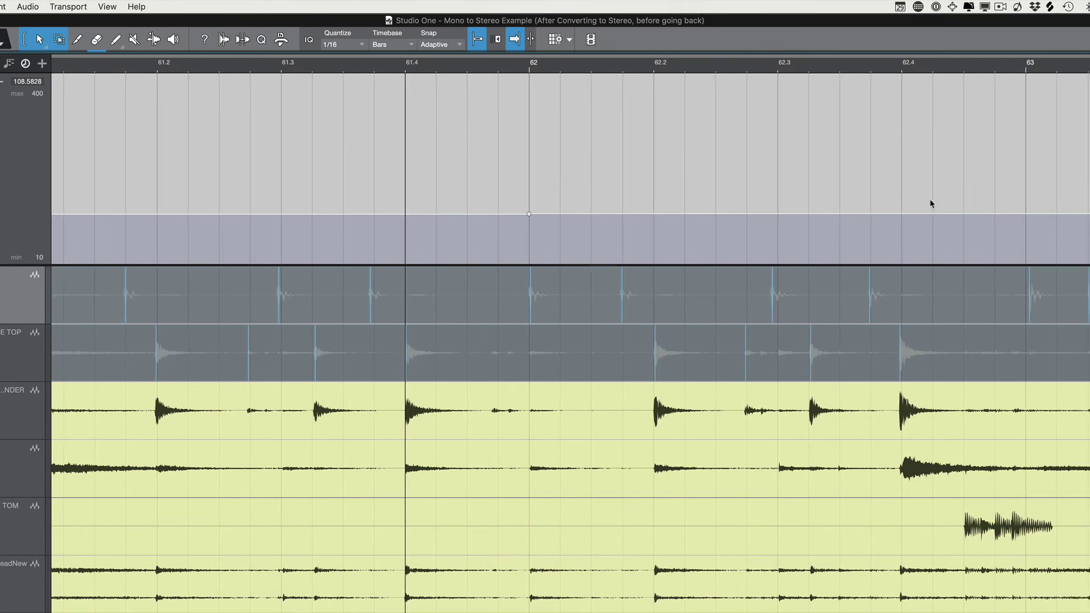
Nudge the bar 63 tempo point so the drum hits sit on the bar line.
{"action": "left_click_drag", "start_coordinate": [969, 220], "coordinate": [969, 219]}
{"action": "scroll", "coordinate": [909, 218], "scroll_direction": "right", "scroll_amount": 20}
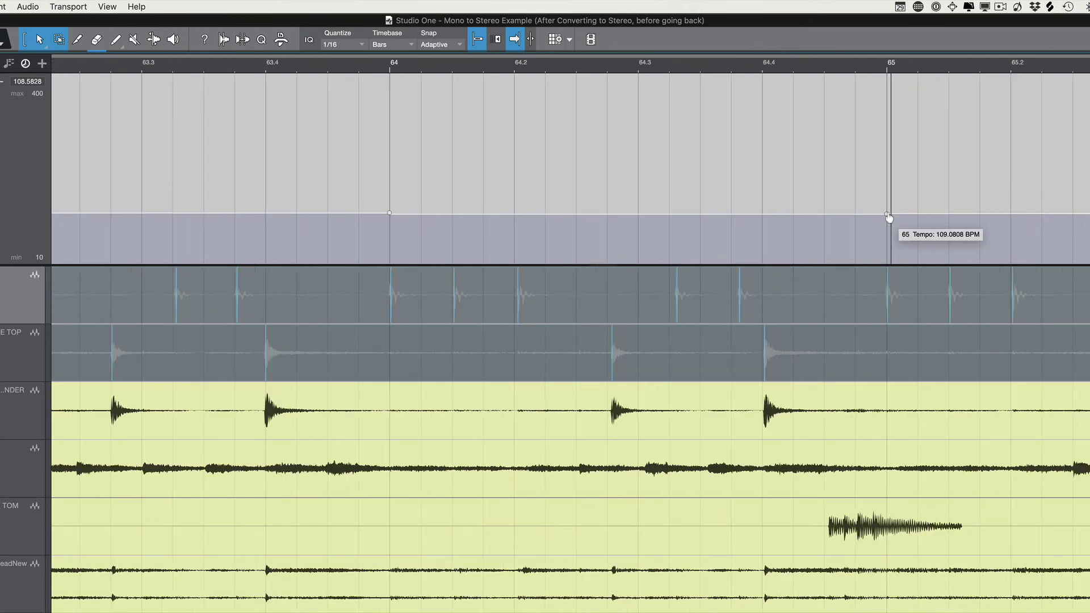
{"action": "scroll", "coordinate": [996, 199], "scroll_direction": "right", "scroll_amount": 8}
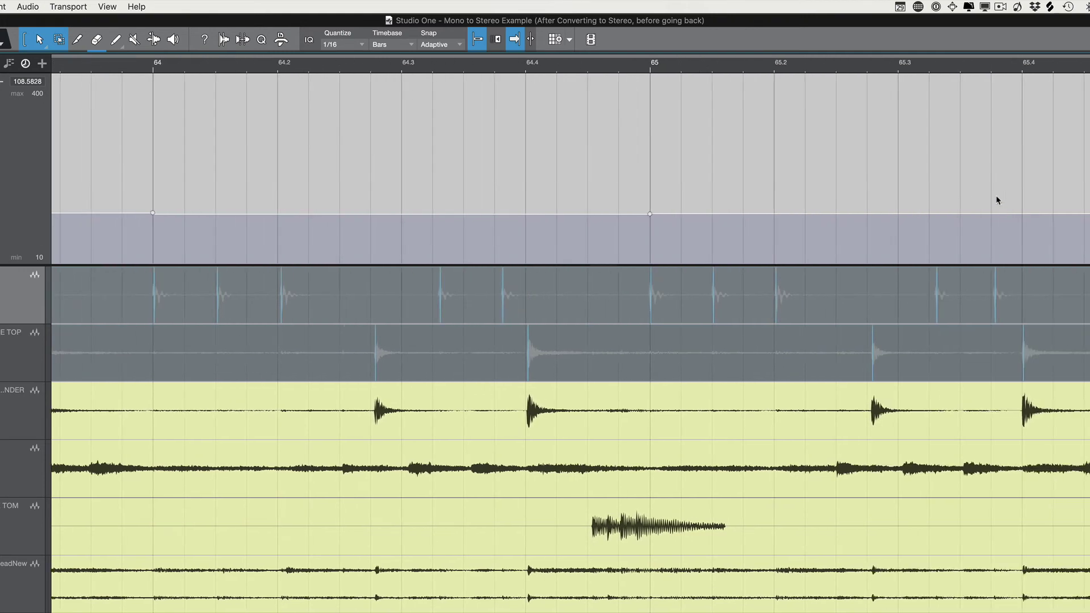
{"action": "scroll", "coordinate": [995, 200], "scroll_direction": "right", "scroll_amount": 2}
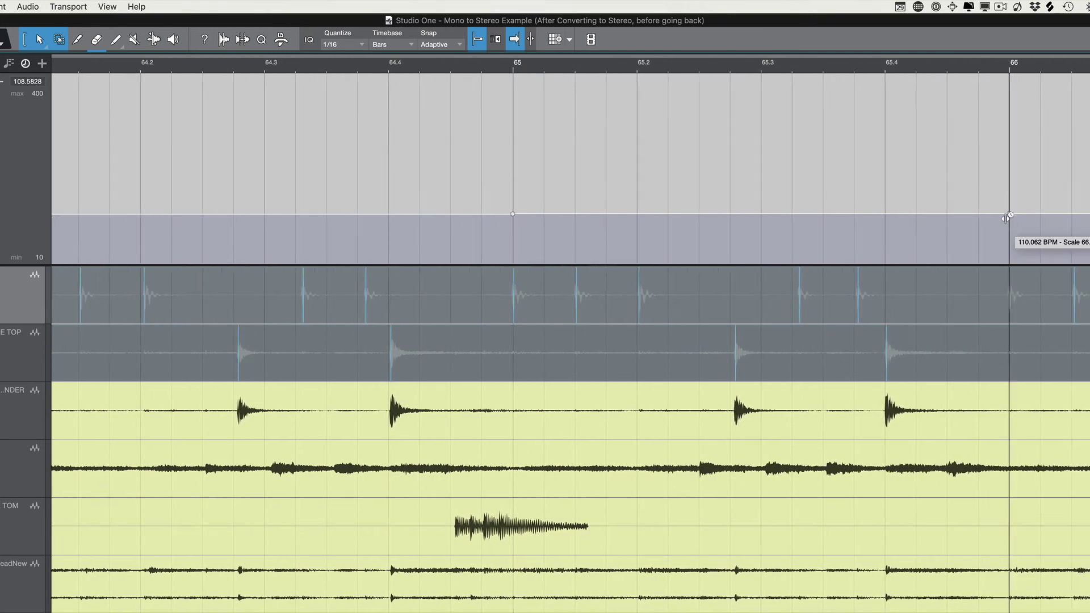
{"action": "scroll", "coordinate": [1022, 217], "scroll_direction": "right", "scroll_amount": 15}
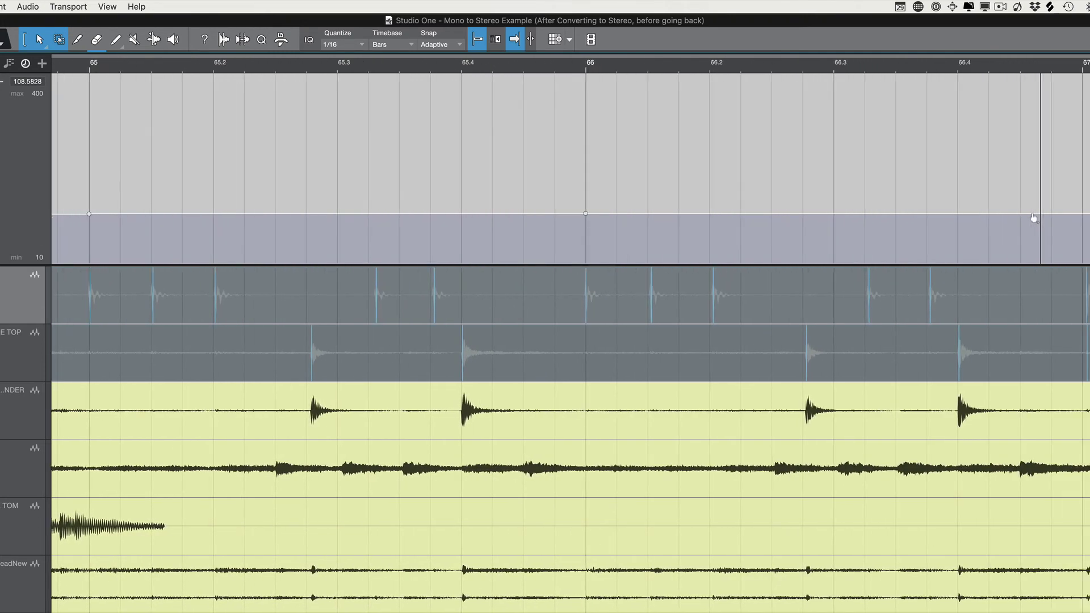
{"action": "scroll", "coordinate": [1033, 217], "scroll_direction": "right", "scroll_amount": 2}
Adjust the tempo points at bars 67 and 68 to line the kick hits up with those bars.
{"action": "mouse_move", "coordinate": [904, 214]}
{"action": "left_mouse_down"}
{"action": "mouse_move", "coordinate": [886, 215]}
{"action": "mouse_move", "coordinate": [902, 212]}
{"action": "left_mouse_up"}
{"action": "scroll", "coordinate": [1028, 191], "scroll_direction": "right", "scroll_amount": 10}
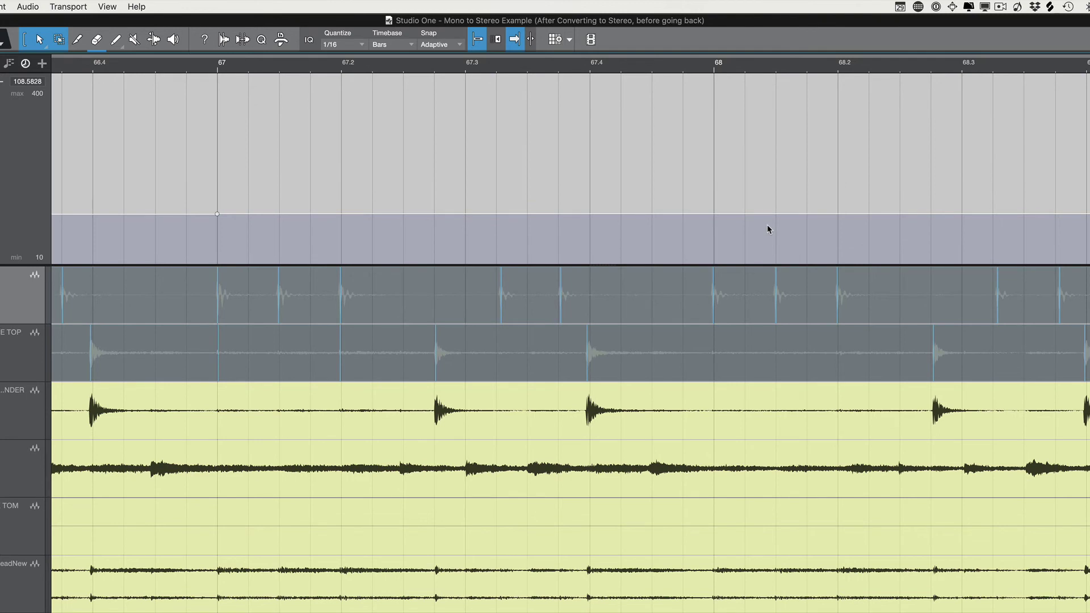
{"action": "left_click_drag", "start_coordinate": [713, 214], "coordinate": [711, 215]}
{"action": "scroll", "coordinate": [932, 222], "scroll_direction": "right", "scroll_amount": 10}
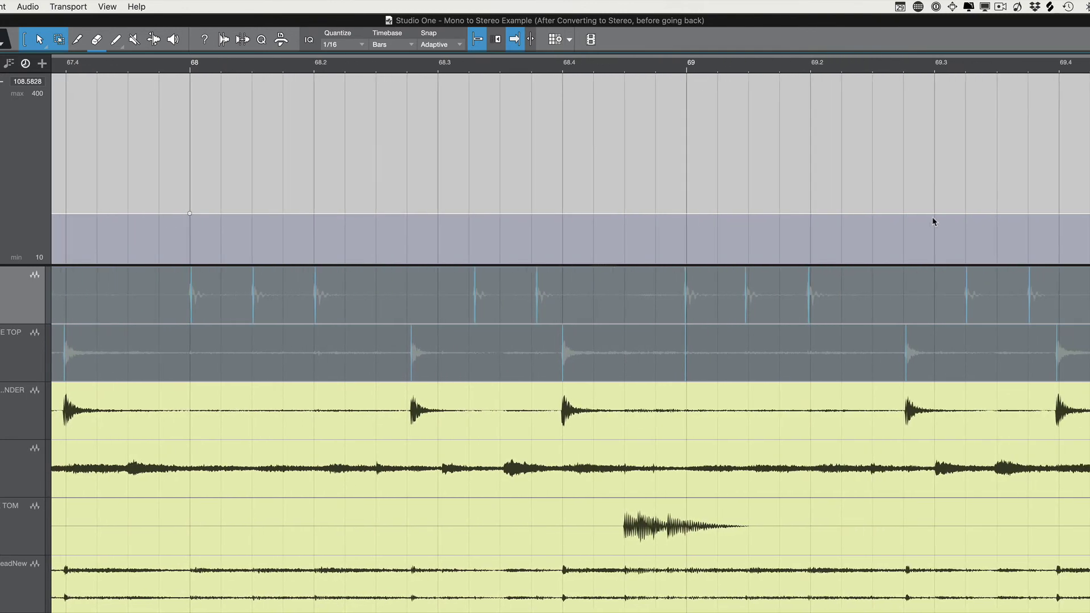
{"action": "scroll", "coordinate": [933, 221], "scroll_direction": "right", "scroll_amount": 3}
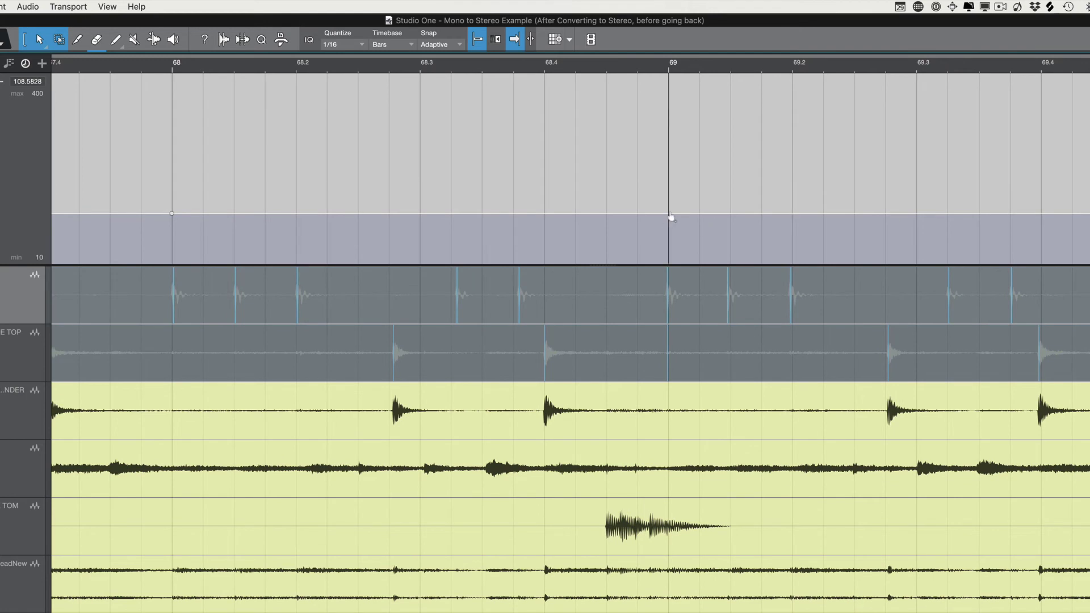
{"action": "scroll", "coordinate": [672, 218], "scroll_direction": "right", "scroll_amount": 5}
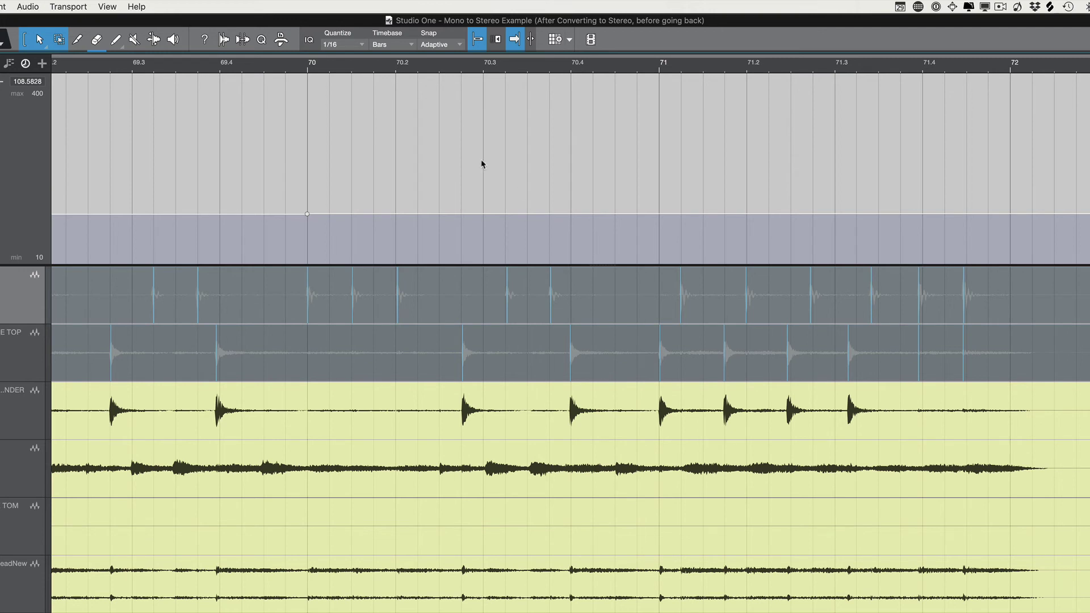
Play from bar 70, try a tempo change at bar 71, then undo it.
{"action": "left_click", "coordinate": [419, 68]}
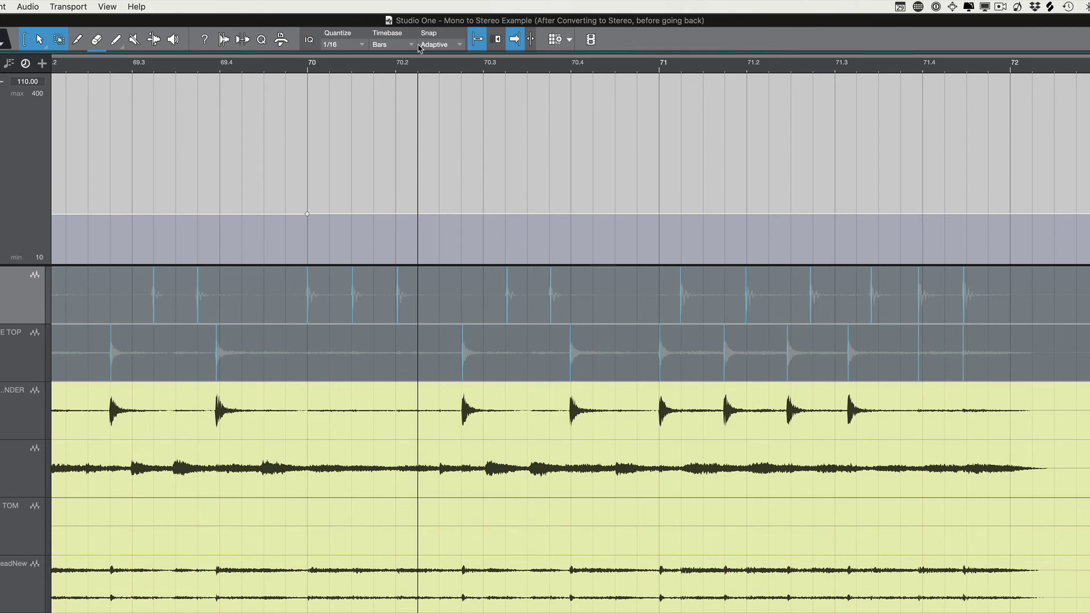
{"action": "key", "text": "space"}
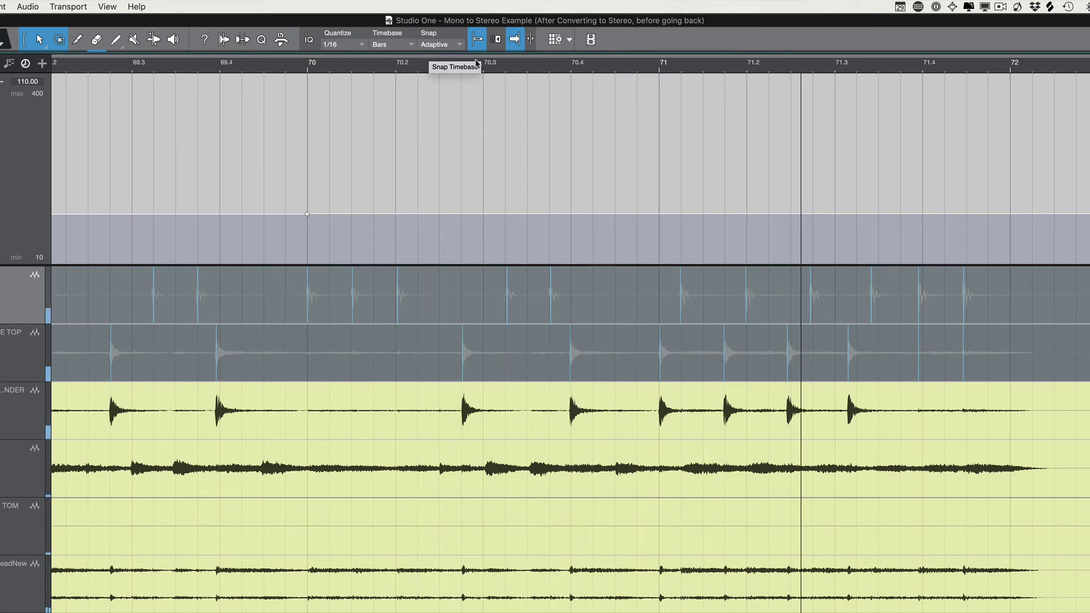
{"action": "left_click_drag", "start_coordinate": [661, 219], "coordinate": [678, 214]}
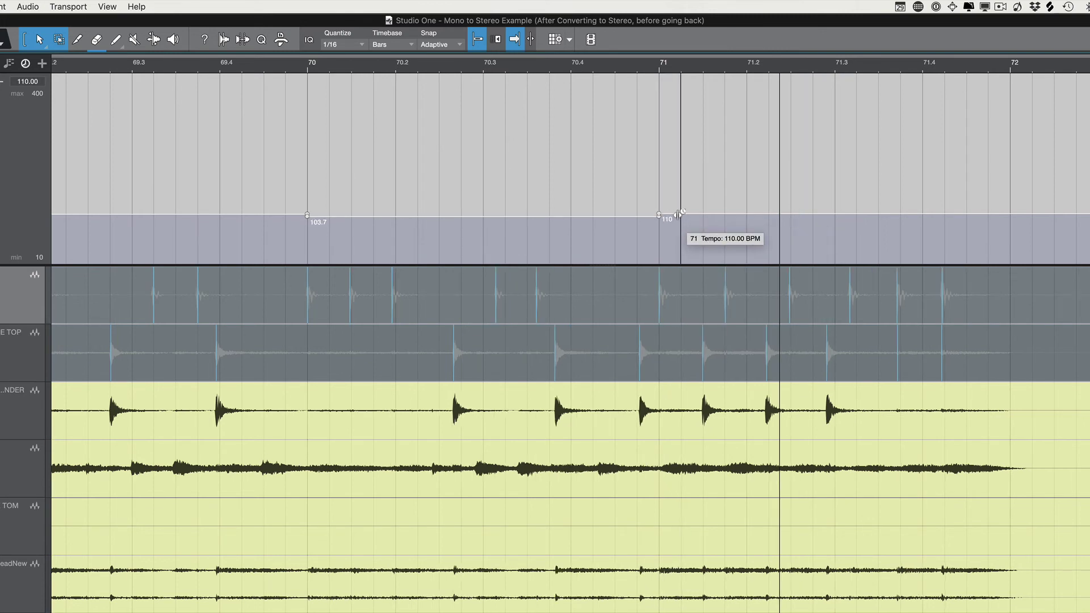
{"action": "key", "text": "ctrl+z"}
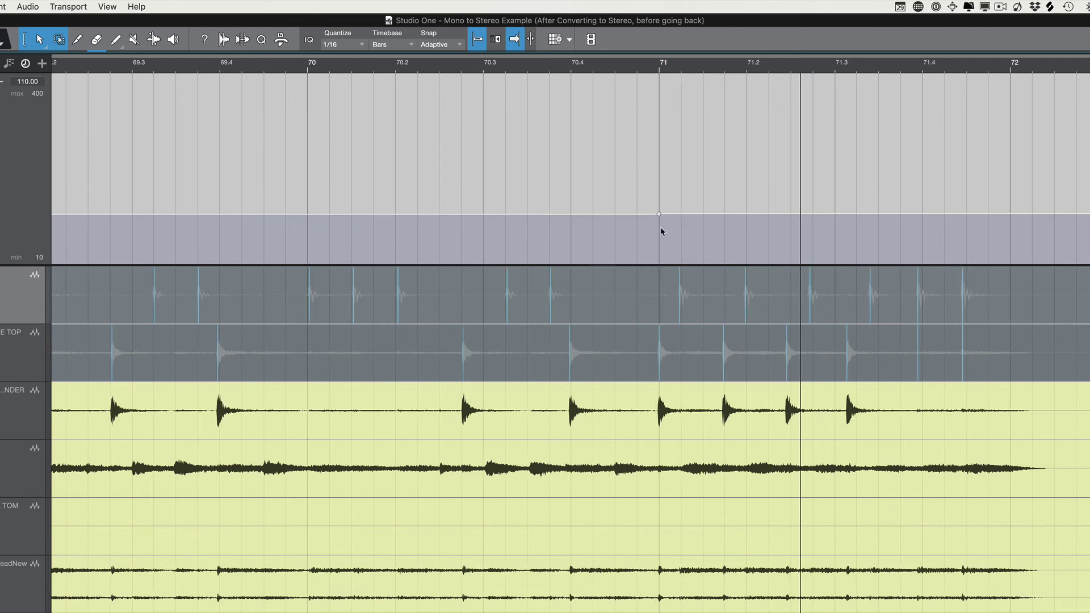
Remove the three stray tempo points after bar 71, leaving only the bar 71 point.
{"action": "left_click", "coordinate": [724, 214]}
{"action": "left_click", "coordinate": [770, 214]}
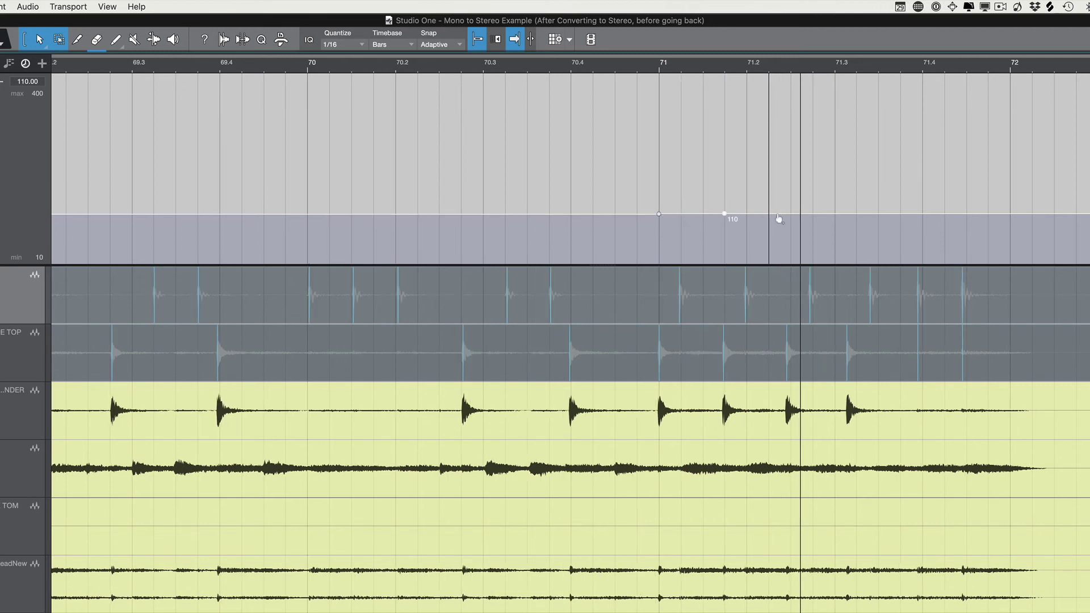
{"action": "left_click", "coordinate": [835, 214]}
{"action": "left_click_drag", "start_coordinate": [721, 210], "coordinate": [851, 228]}
{"action": "key", "text": "Delete"}
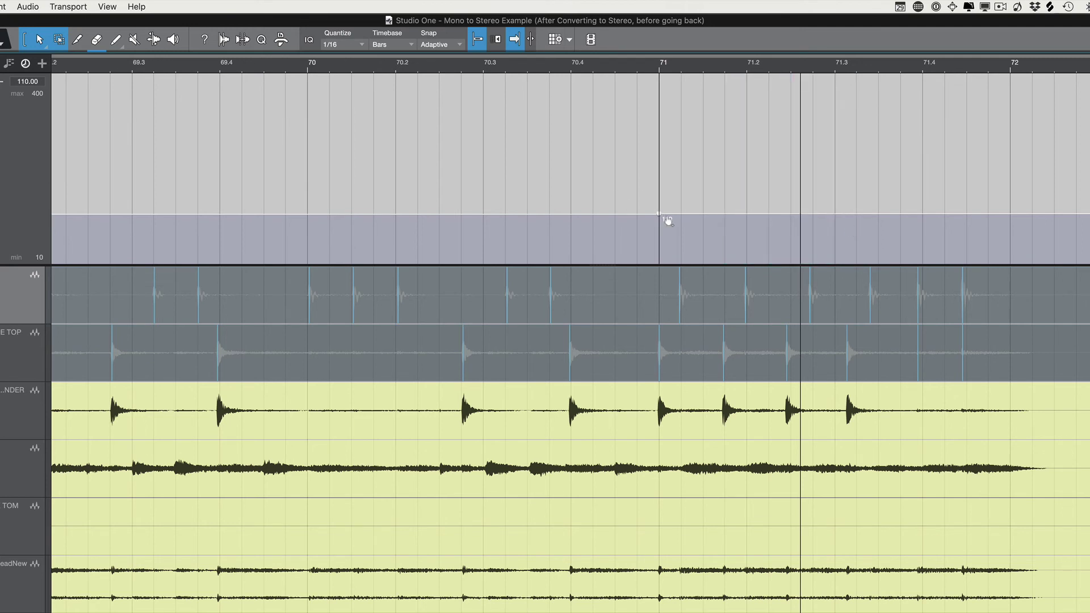
Set the bar 71 tempo point to 110 BPM and adjust a bar 71.4 point for the final hits.
{"action": "right_click", "coordinate": [658, 214]}
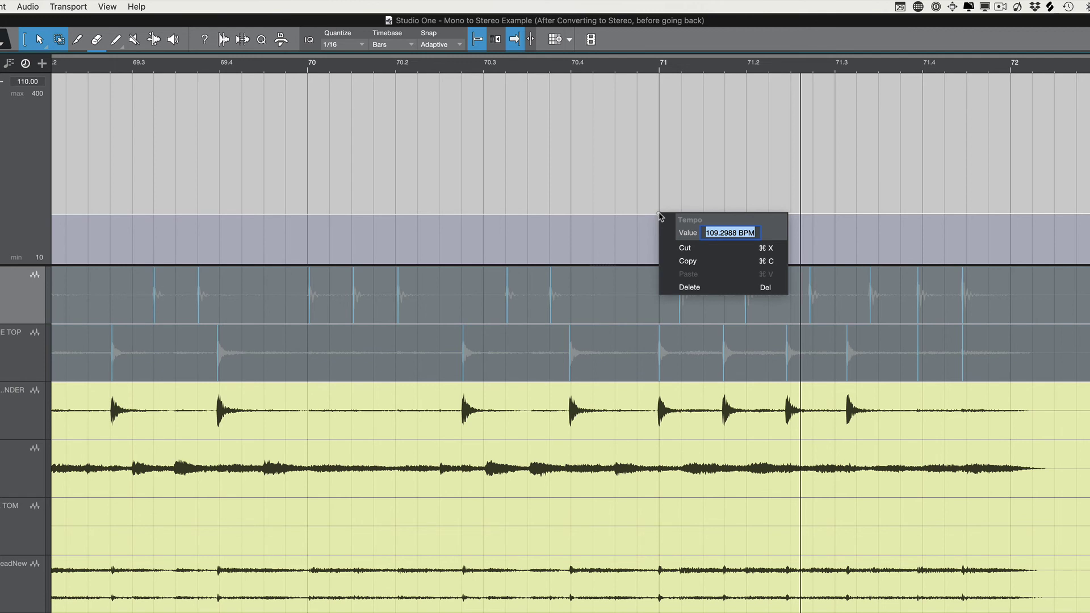
{"action": "type", "text": "110"}
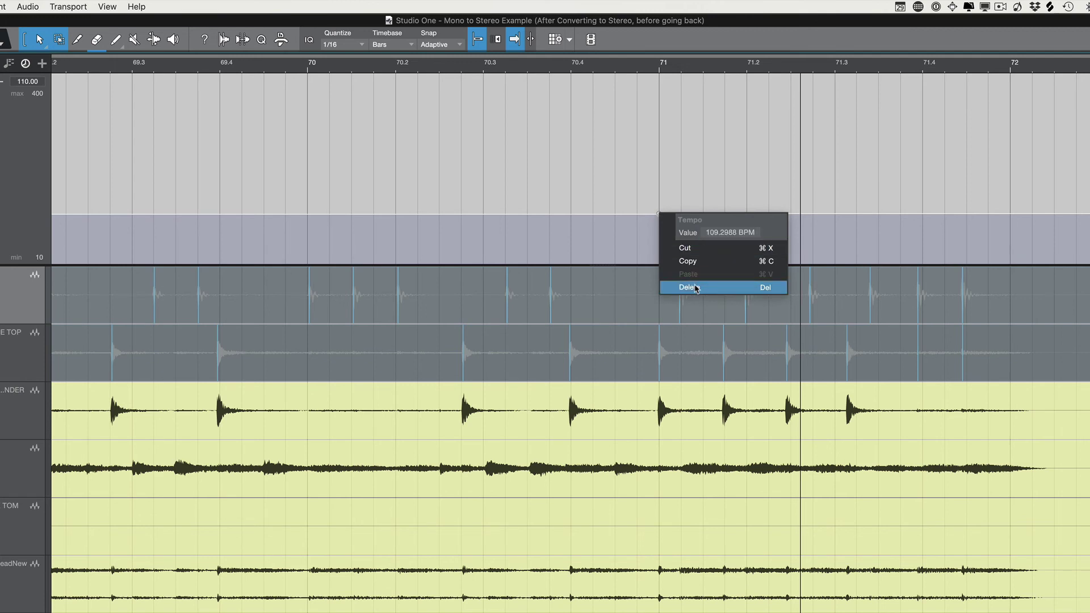
{"action": "key", "text": "Return"}
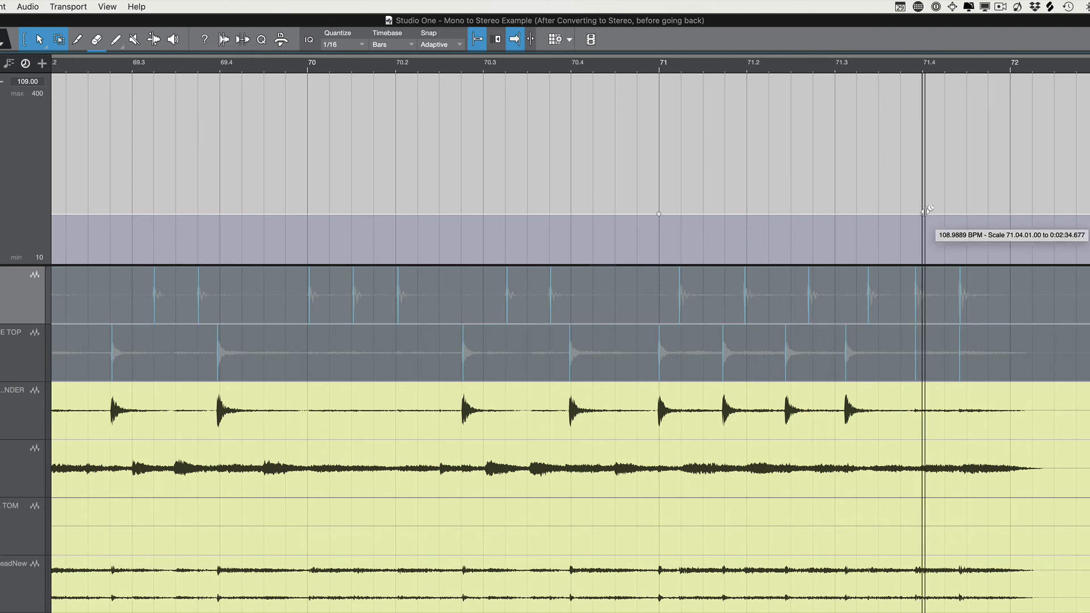
{"action": "left_click_drag", "start_coordinate": [926, 211], "coordinate": [917, 219]}
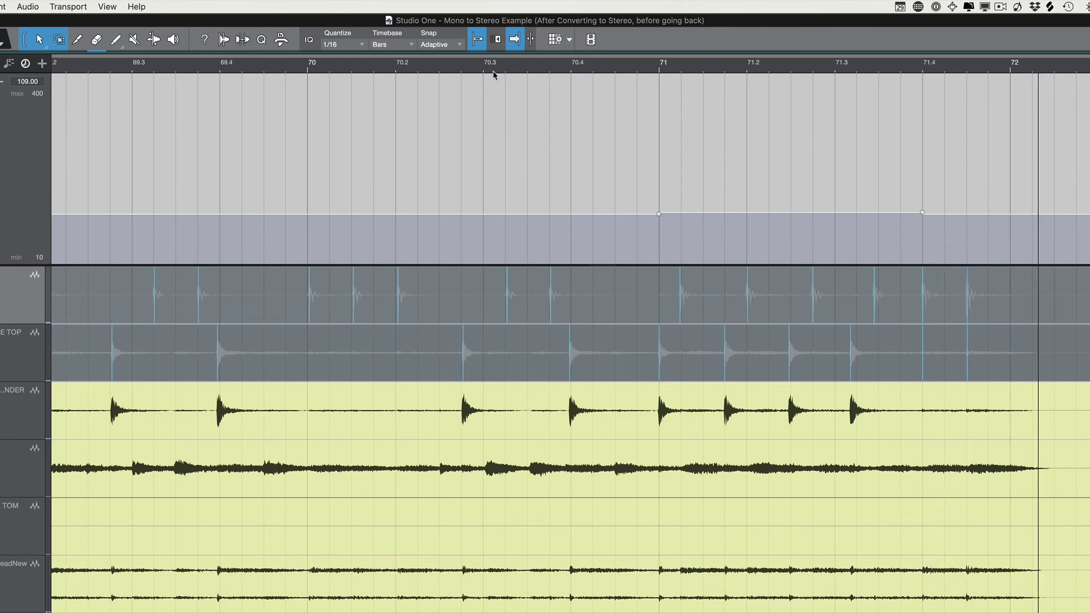
Zoom out to the whole song, then enlarge and shrink the tempo lane to inspect nodes through bar 71.
{"action": "left_click_drag", "start_coordinate": [493, 69], "coordinate": [499, 17]}
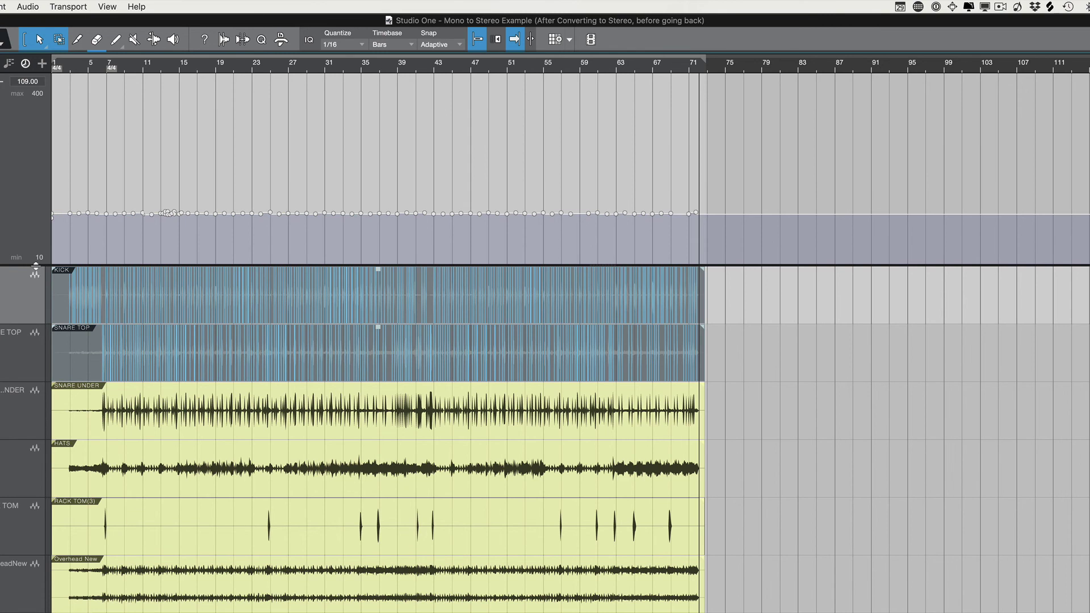
{"action": "left_click_drag", "start_coordinate": [35, 266], "coordinate": [44, 391]}
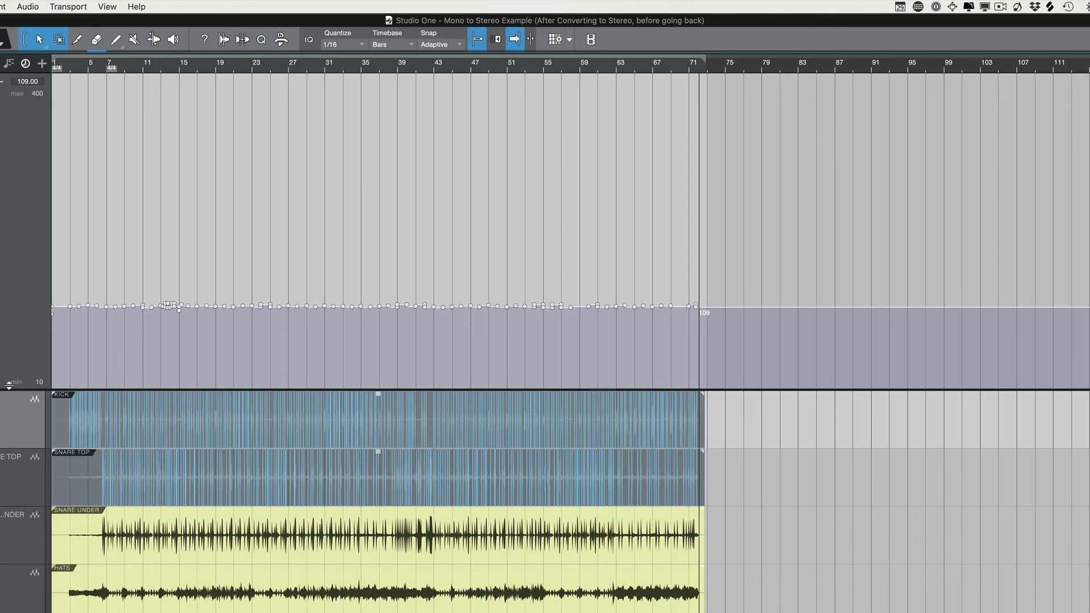
{"action": "left_click_drag", "start_coordinate": [8, 386], "coordinate": [17, 209]}
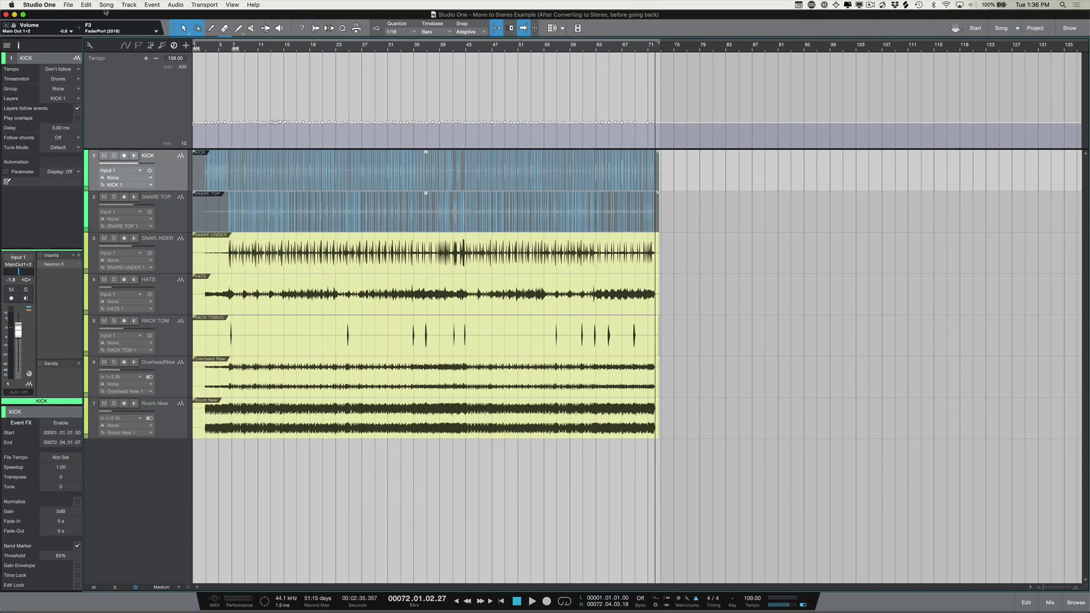
{"action": "left_click", "coordinate": [106, 5]}
{"action": "mouse_move", "coordinate": [67, 5]}
{"action": "left_click", "coordinate": [85, 71]}
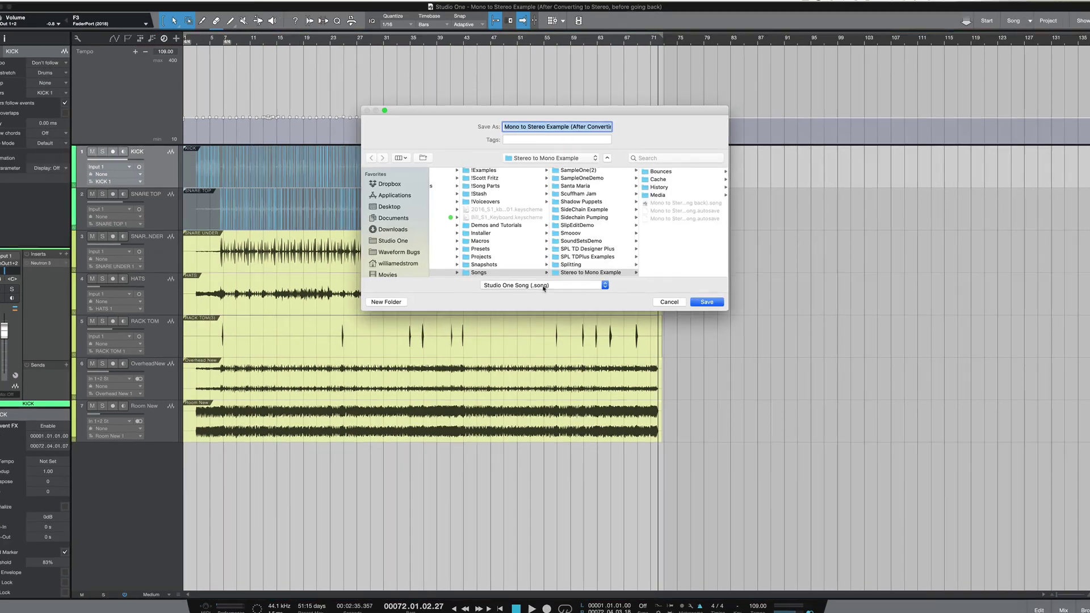
{"action": "left_click", "coordinate": [542, 285]}
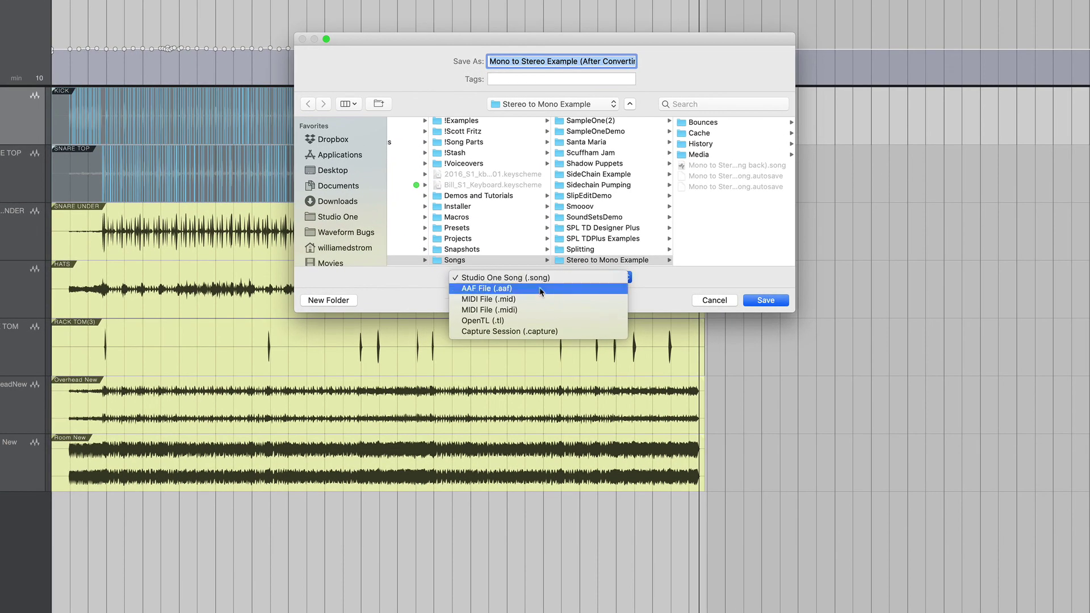
{"action": "left_click", "coordinate": [541, 299]}
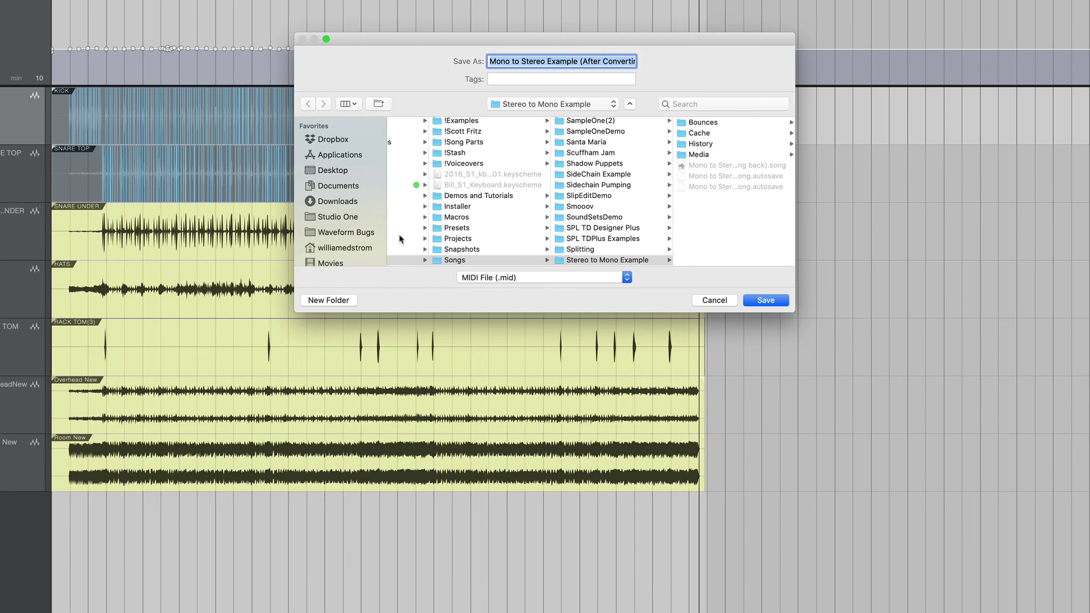
{"action": "left_click", "coordinate": [706, 304]}
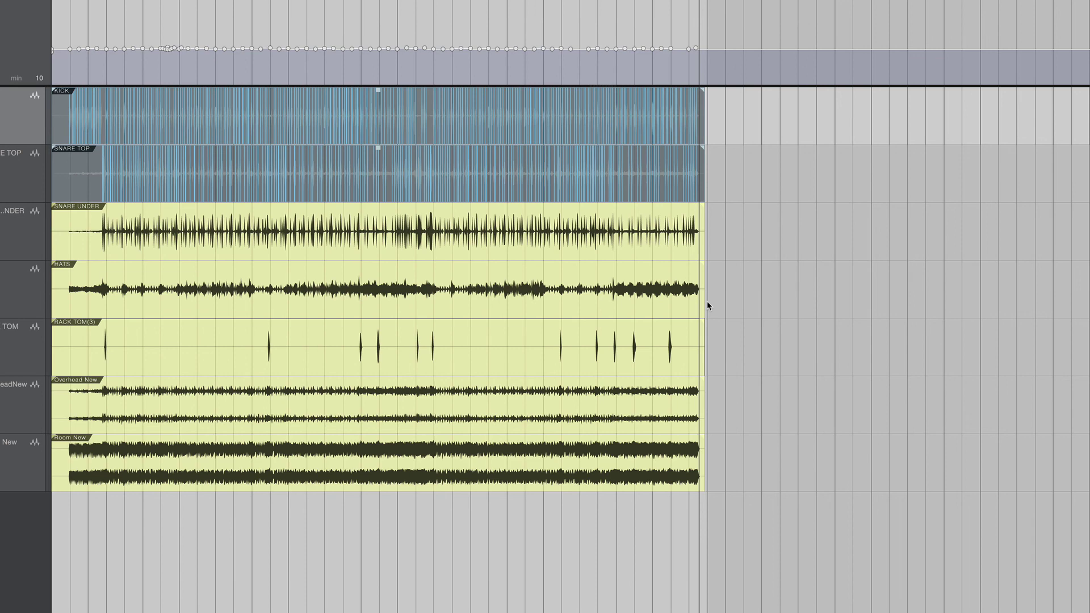